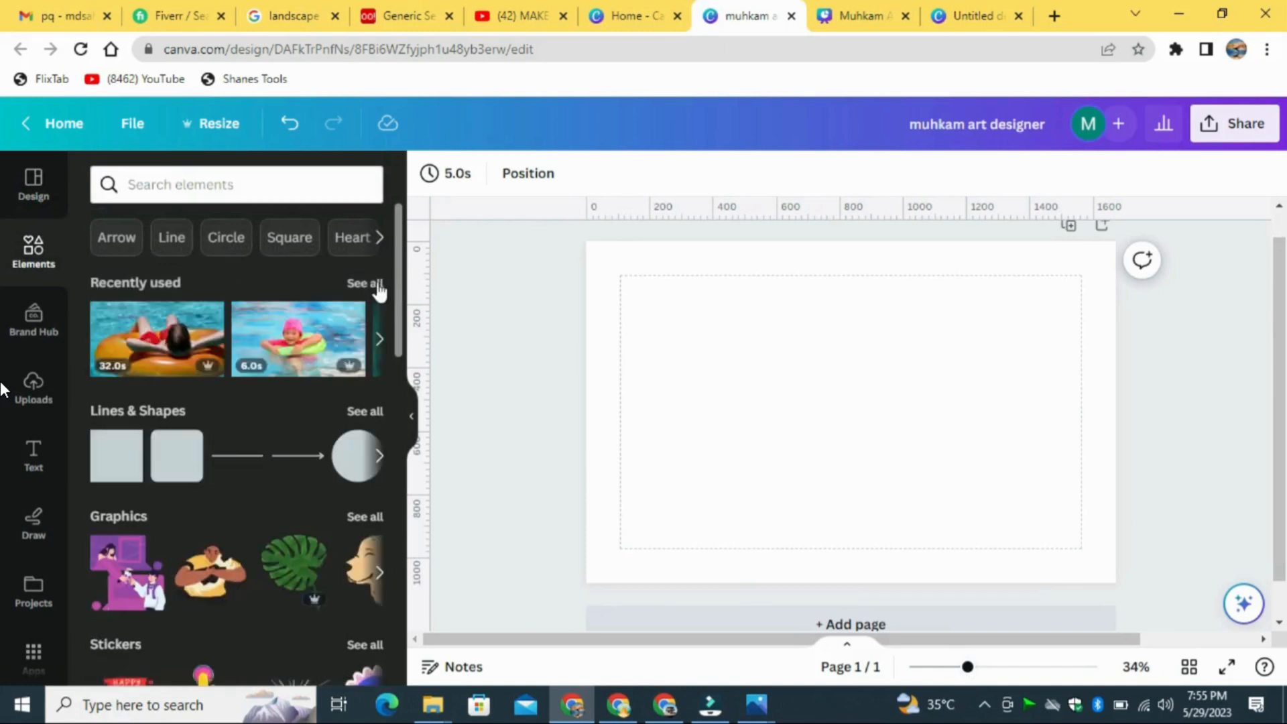
Add the "Lake in Pakistan" photo from all recently used elements to the blank page.
click(362, 282)
scroll(392, 469, down, 5)
scroll(390, 556, down, 5)
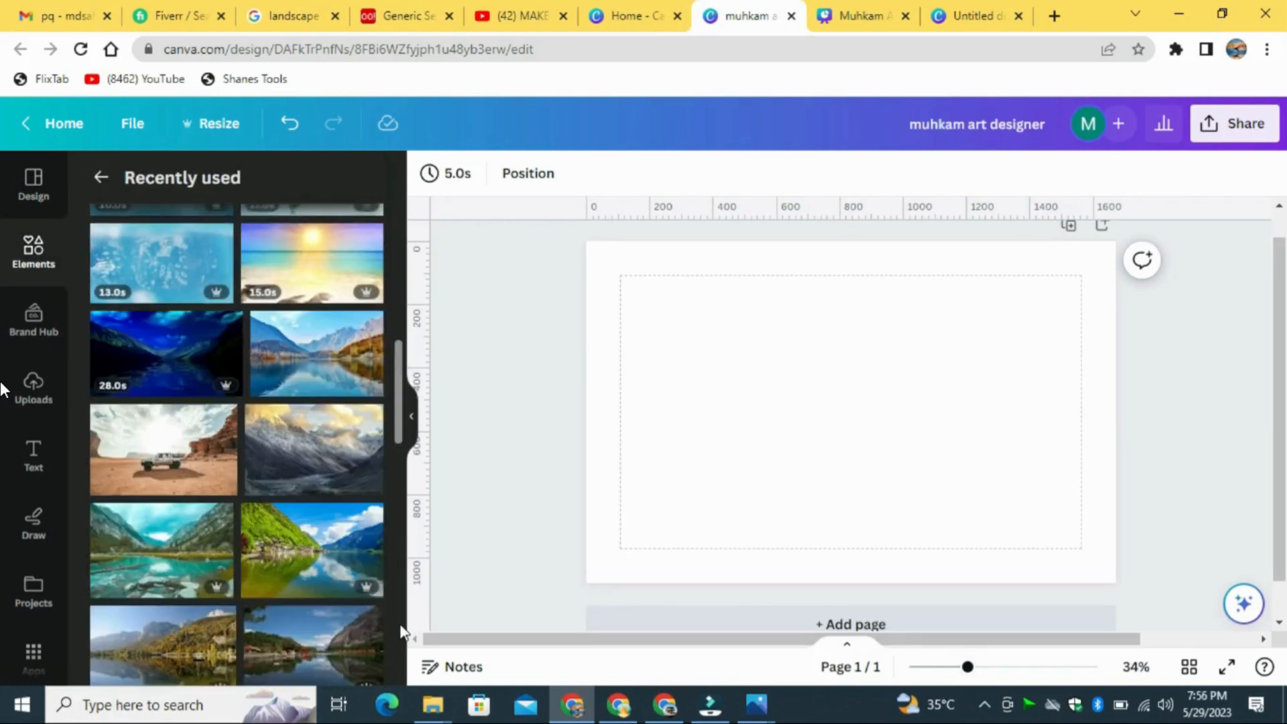
click(368, 325)
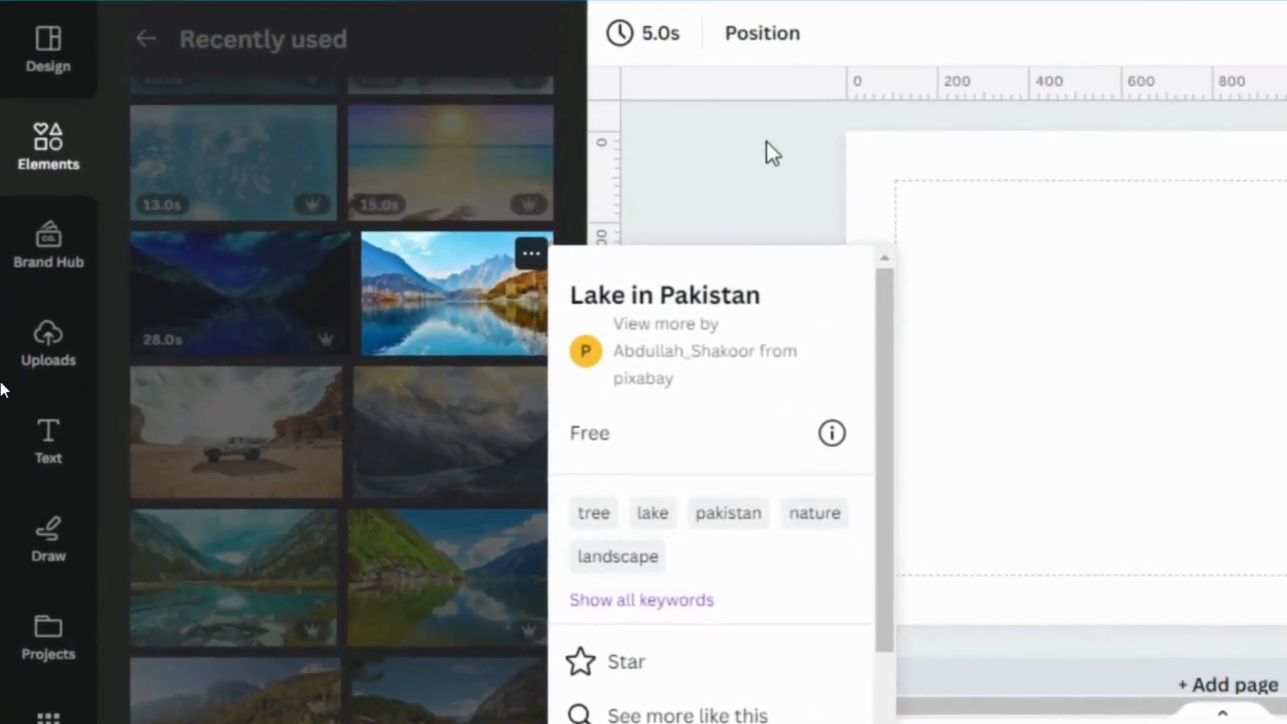
click(771, 138)
click(453, 301)
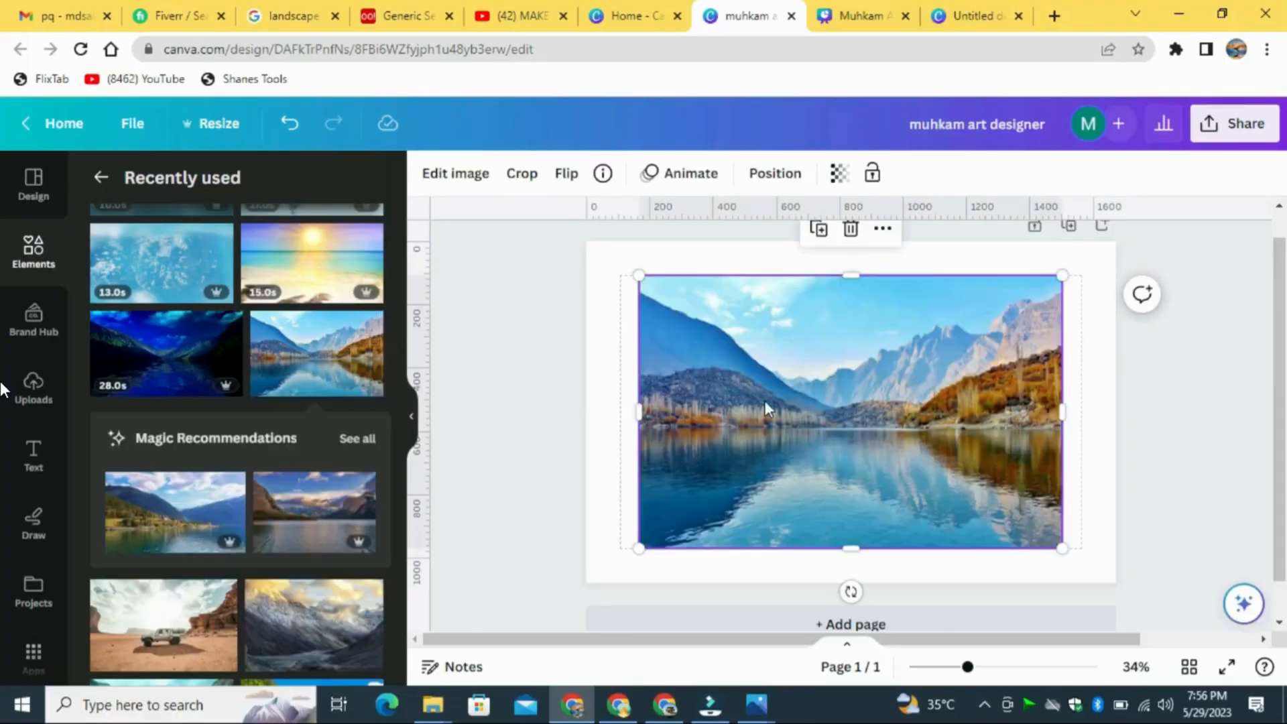
Set the lake photo as the page background and strip out its sky with Background Remover.
drag(764, 400, 730, 384)
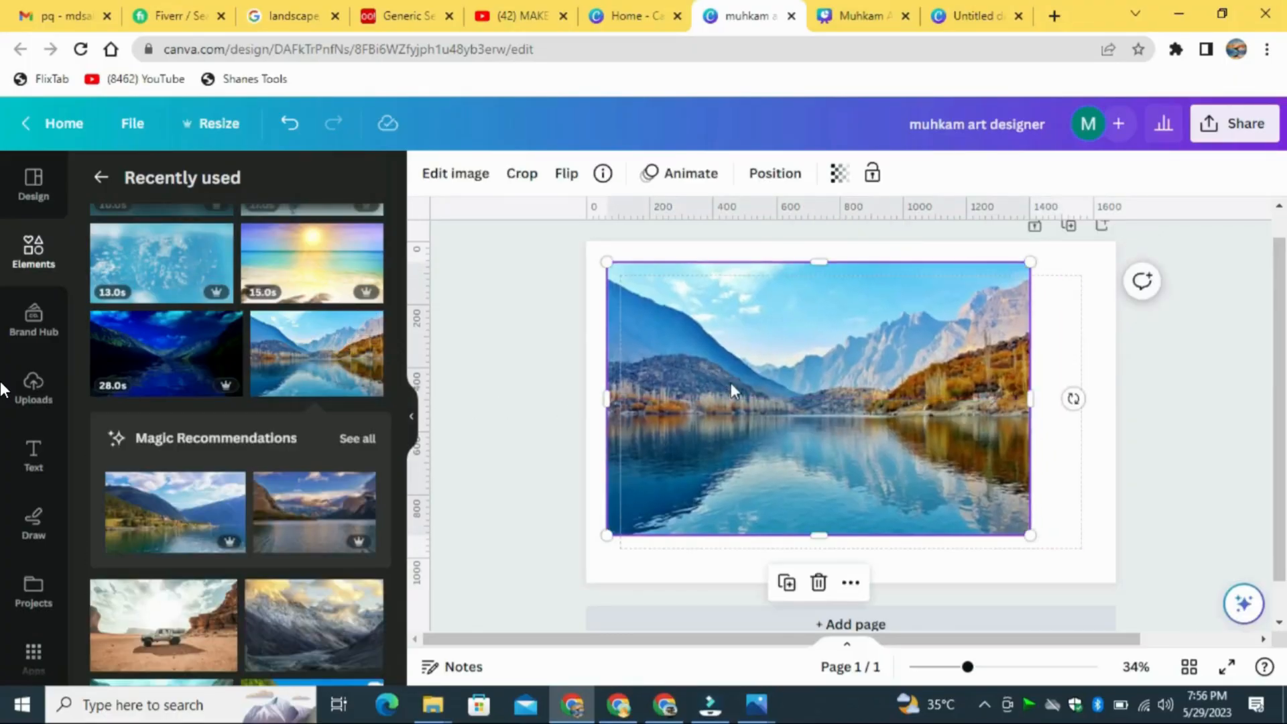
right_click(731, 383)
click(888, 620)
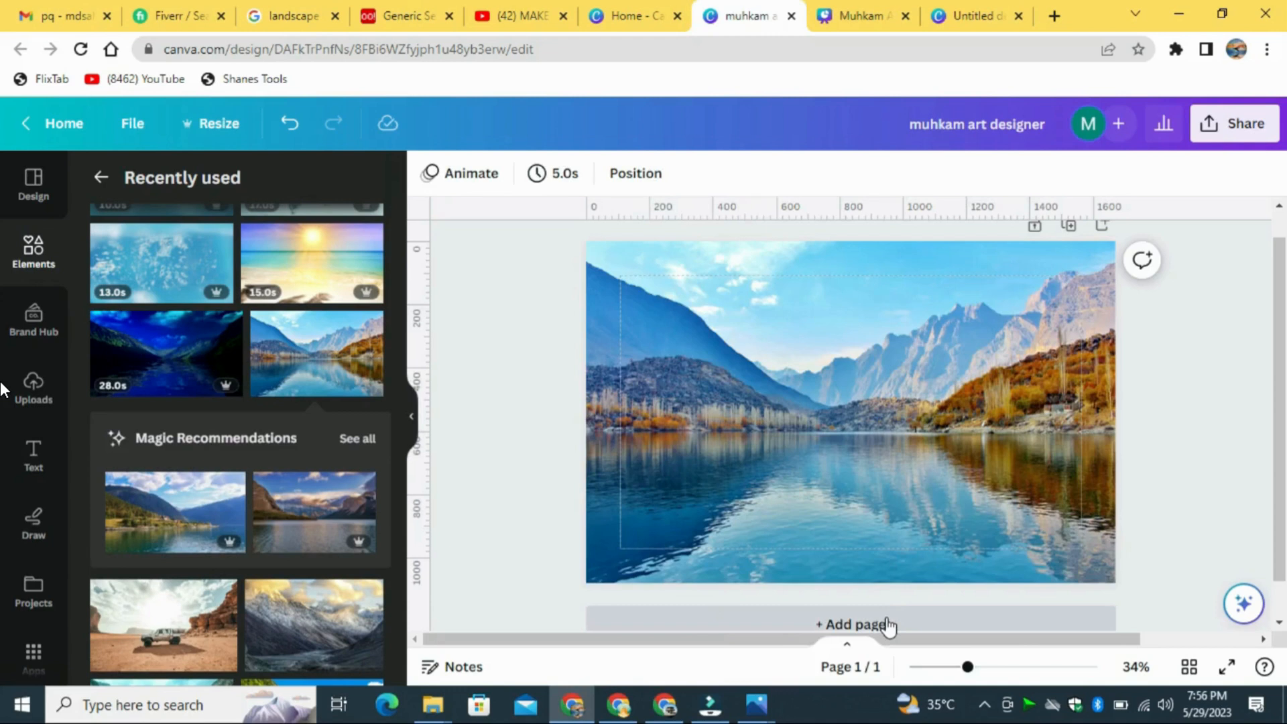
click(593, 258)
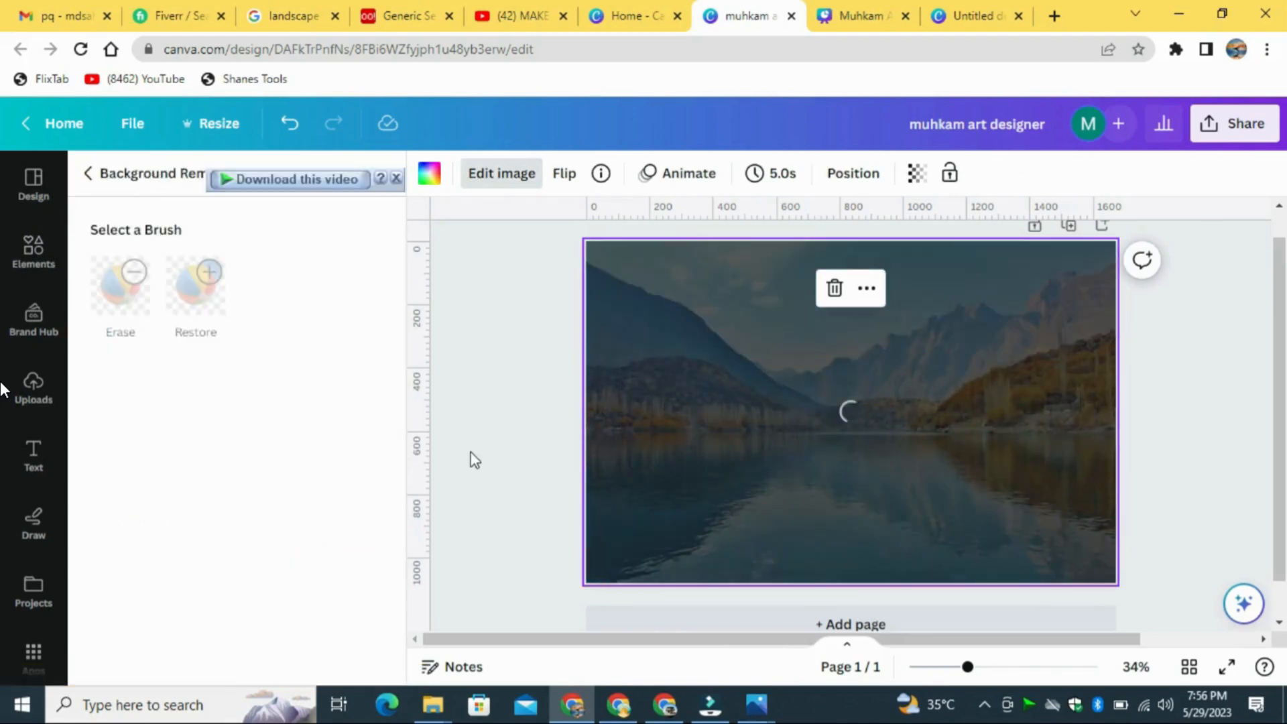
click(335, 640)
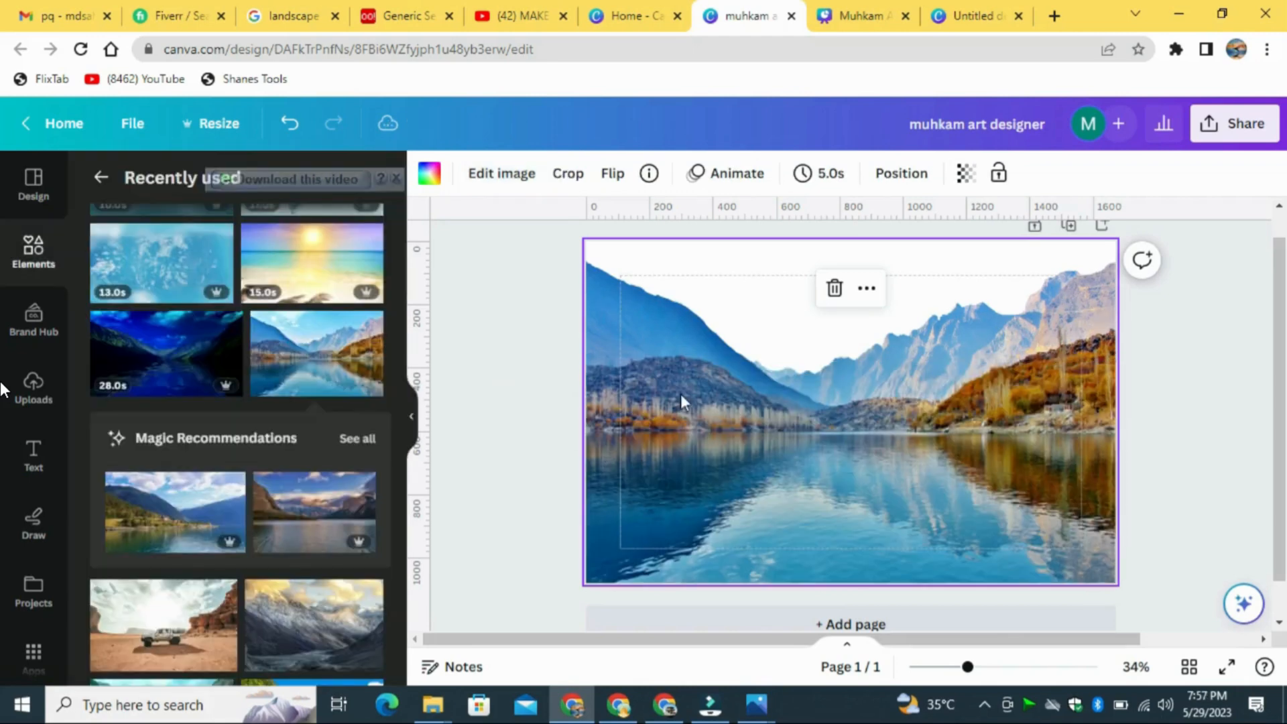
Detach the lake image from the background and scale it to the page width, cropping the empty strip above the mountains.
right_click(681, 393)
click(823, 615)
drag(797, 484, 748, 453)
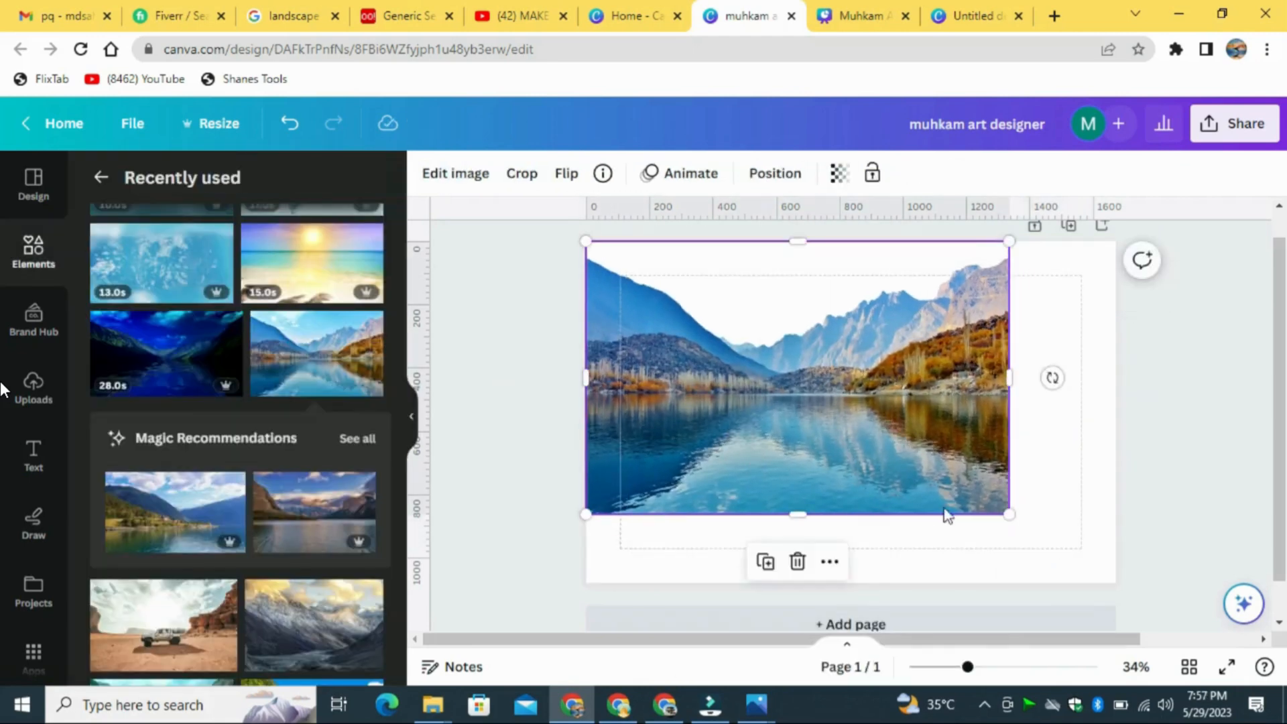
drag(1008, 515, 1116, 583)
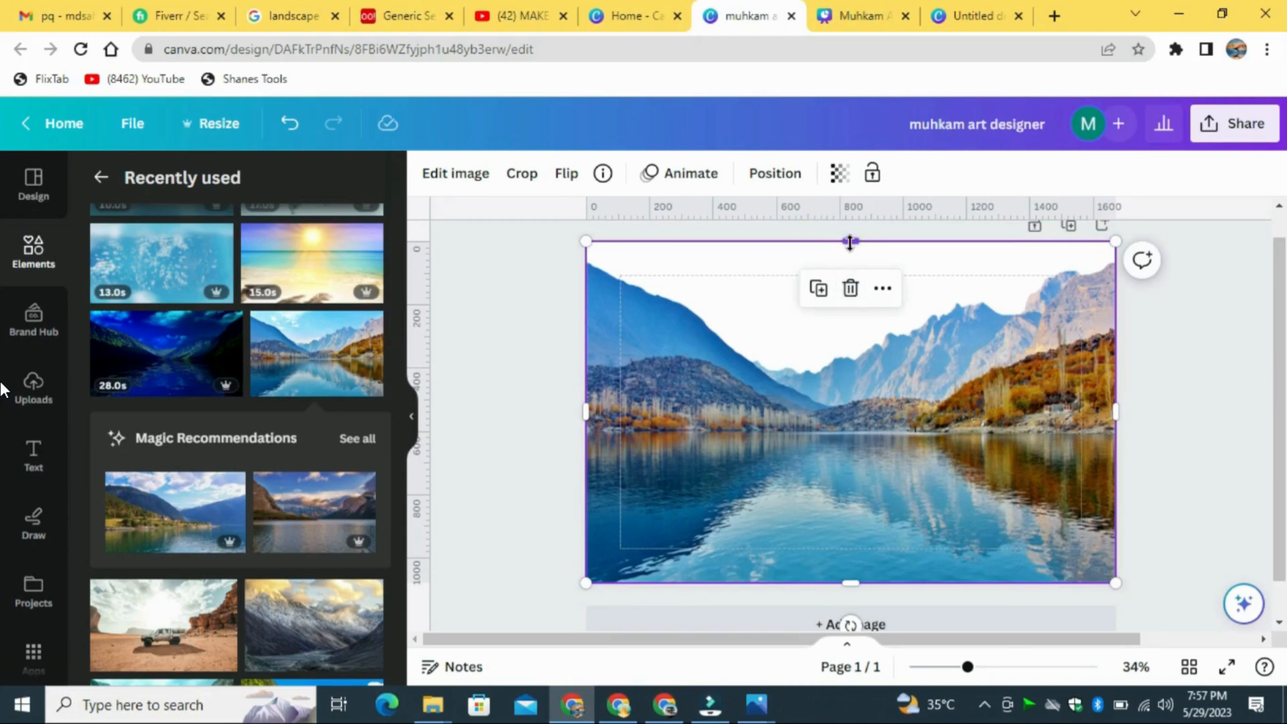
drag(850, 243, 853, 257)
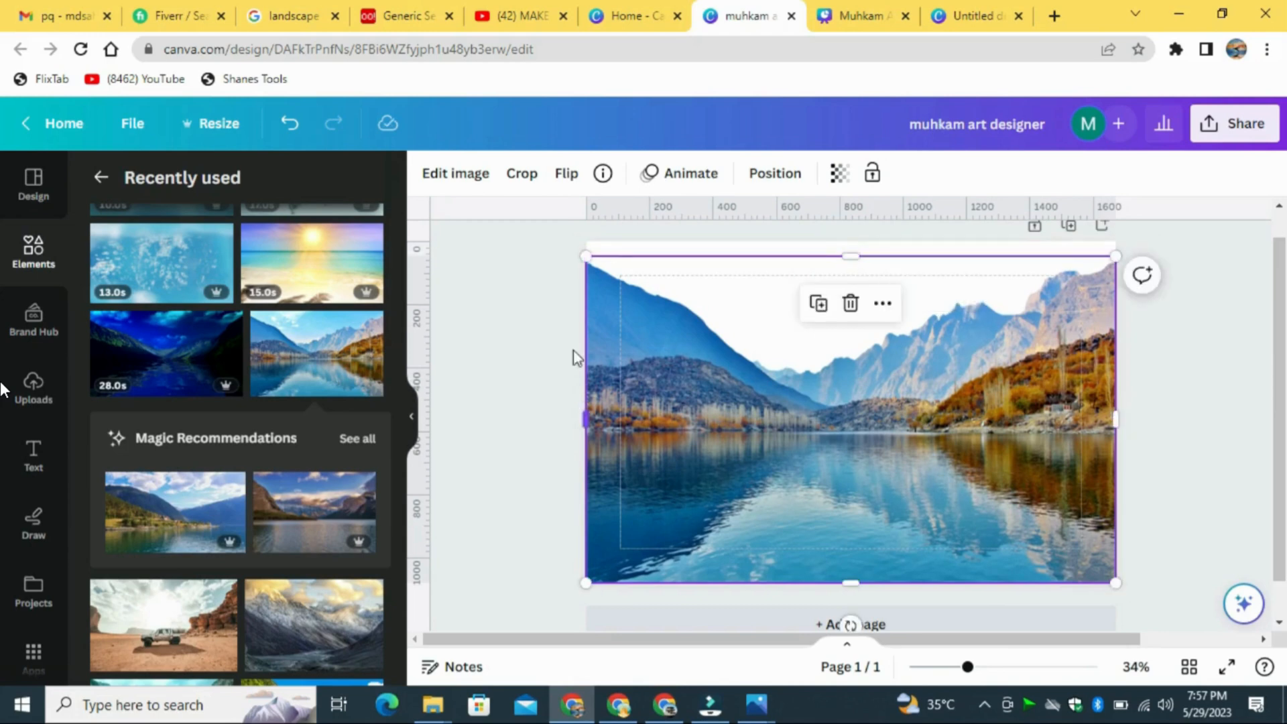
Add the recently used "Rough seas" video to the page and rotate it 180 degrees.
scroll(397, 381, up, 5)
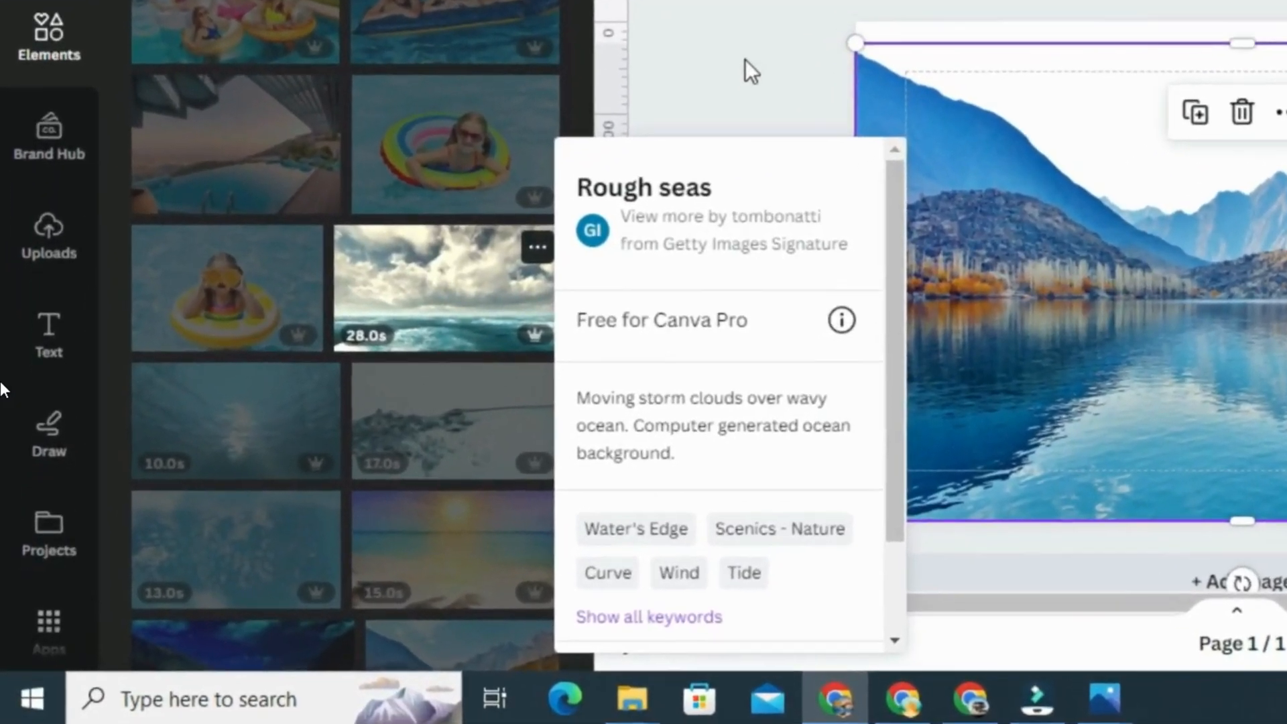
click(685, 111)
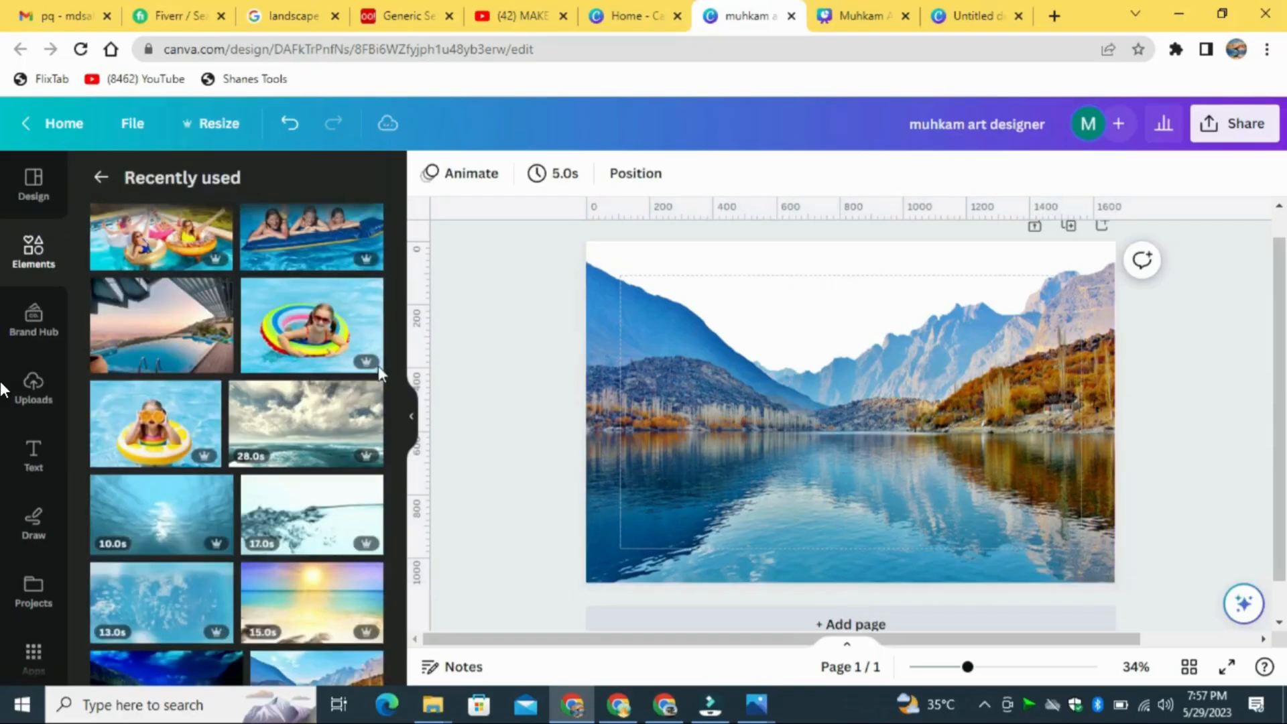
click(300, 422)
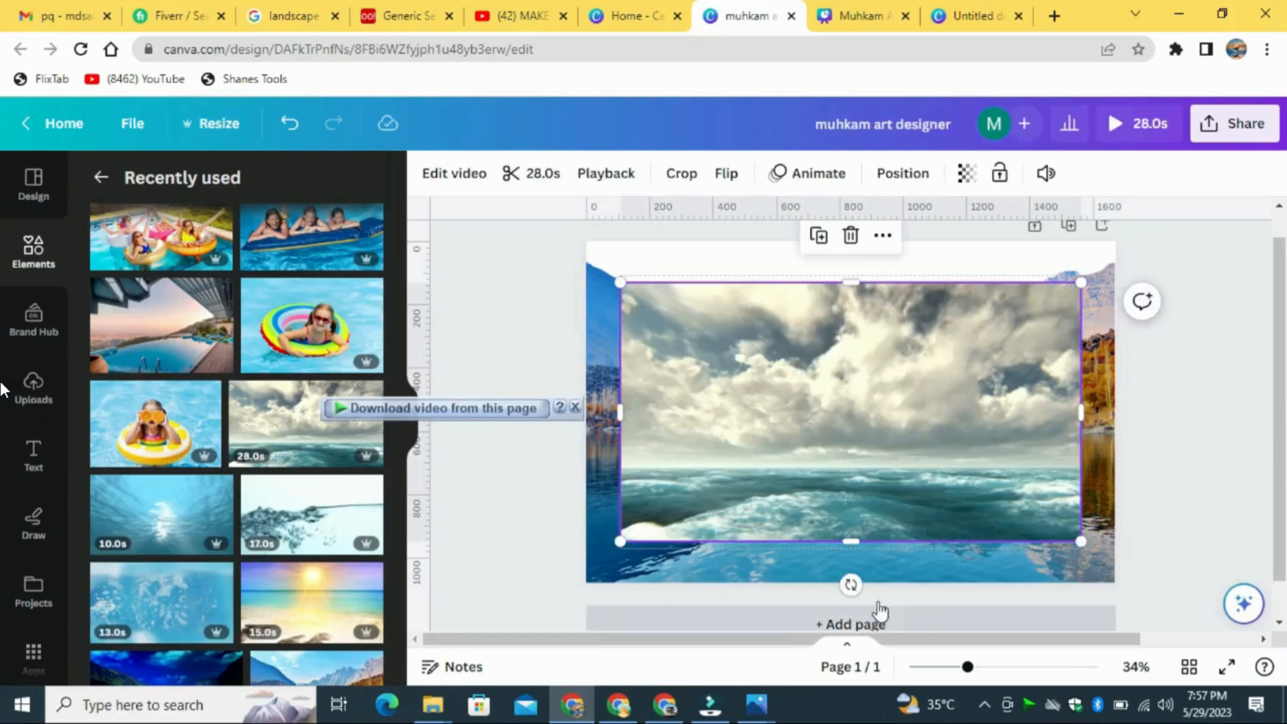
drag(850, 585, 851, 345)
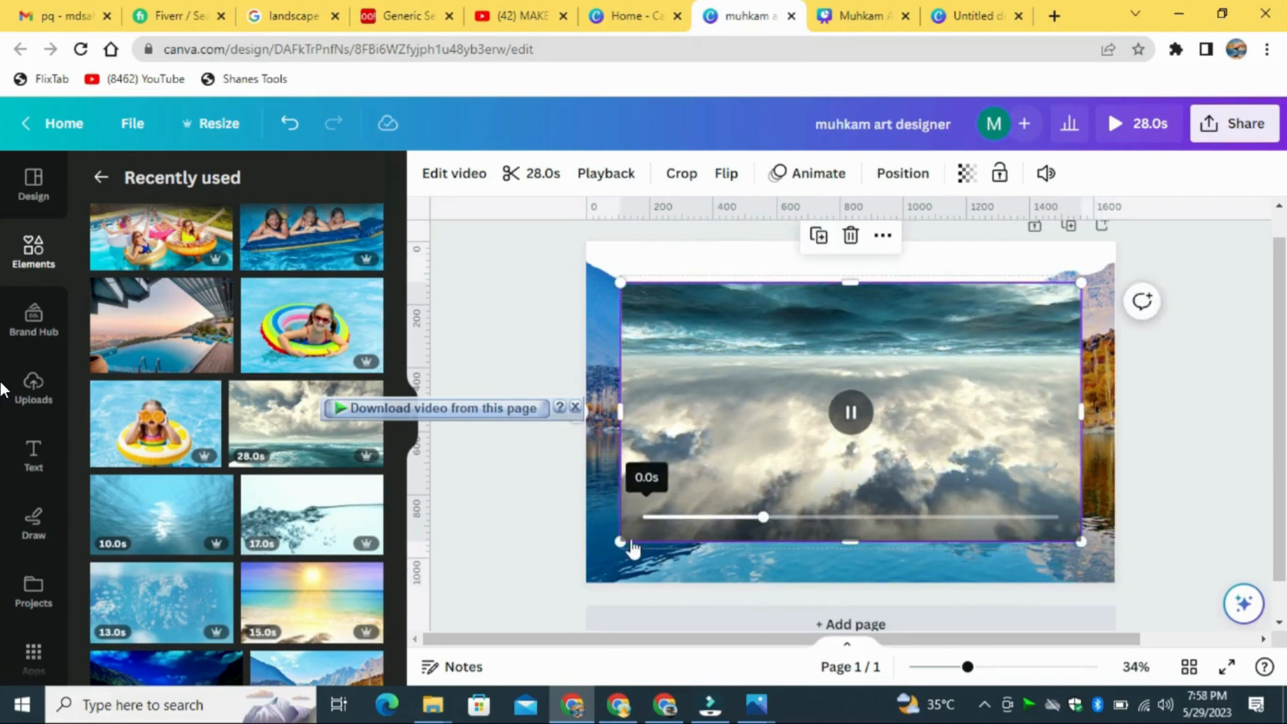
Enlarge the upside-down sea video to about 2150 by 1209 px so it covers the whole page.
drag(620, 543, 547, 582)
drag(1082, 582, 1158, 625)
drag(898, 424, 888, 379)
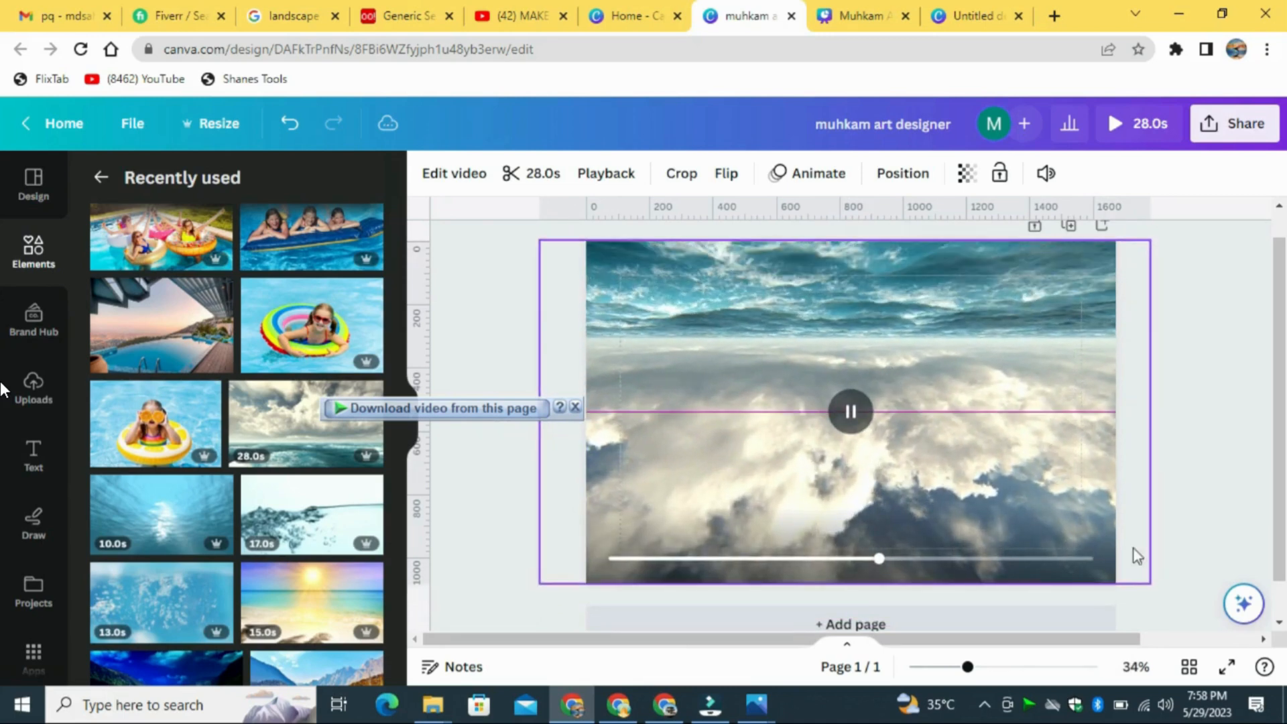
drag(1150, 586, 1175, 597)
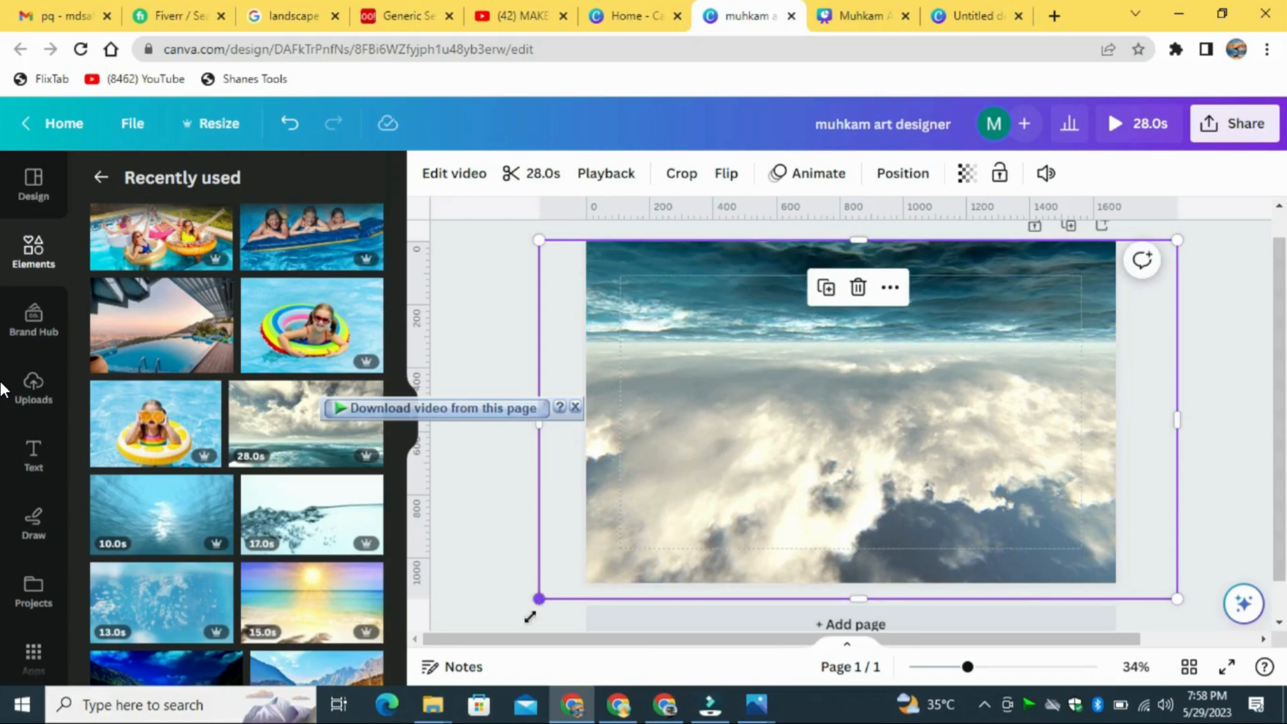
drag(530, 616, 501, 641)
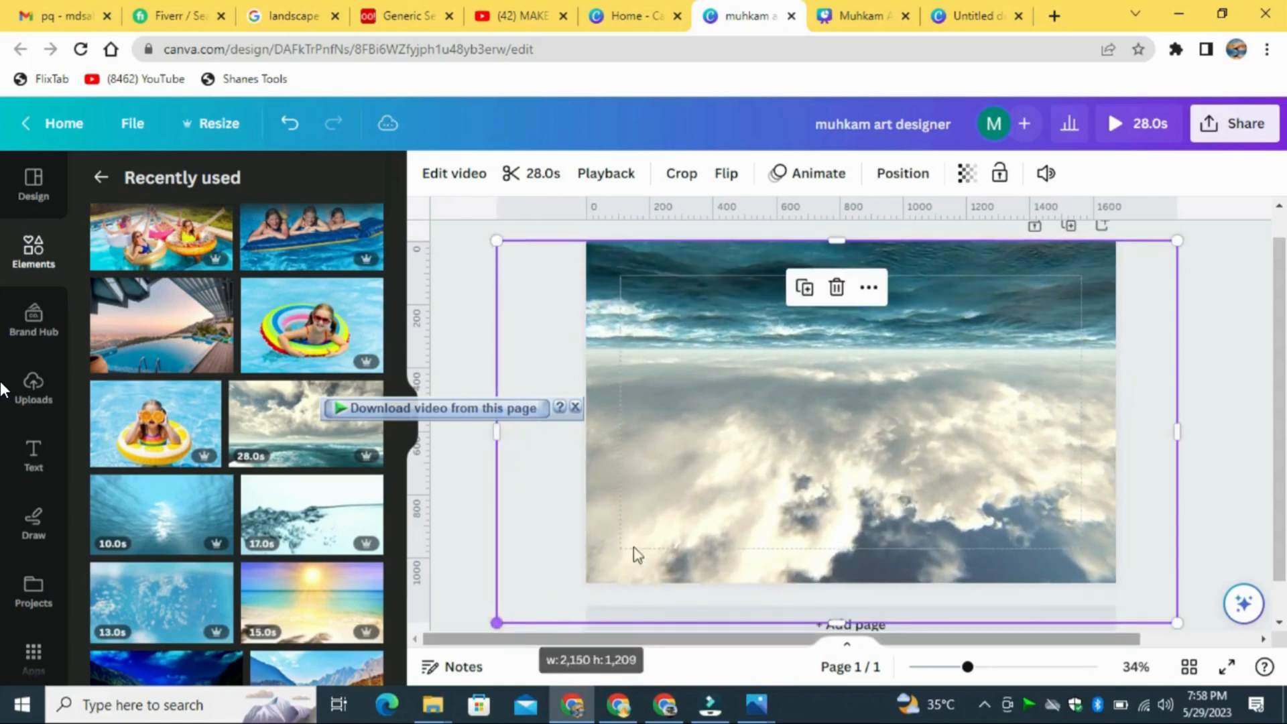
Trim the end of the sea video to a length of 15.1 seconds.
click(540, 173)
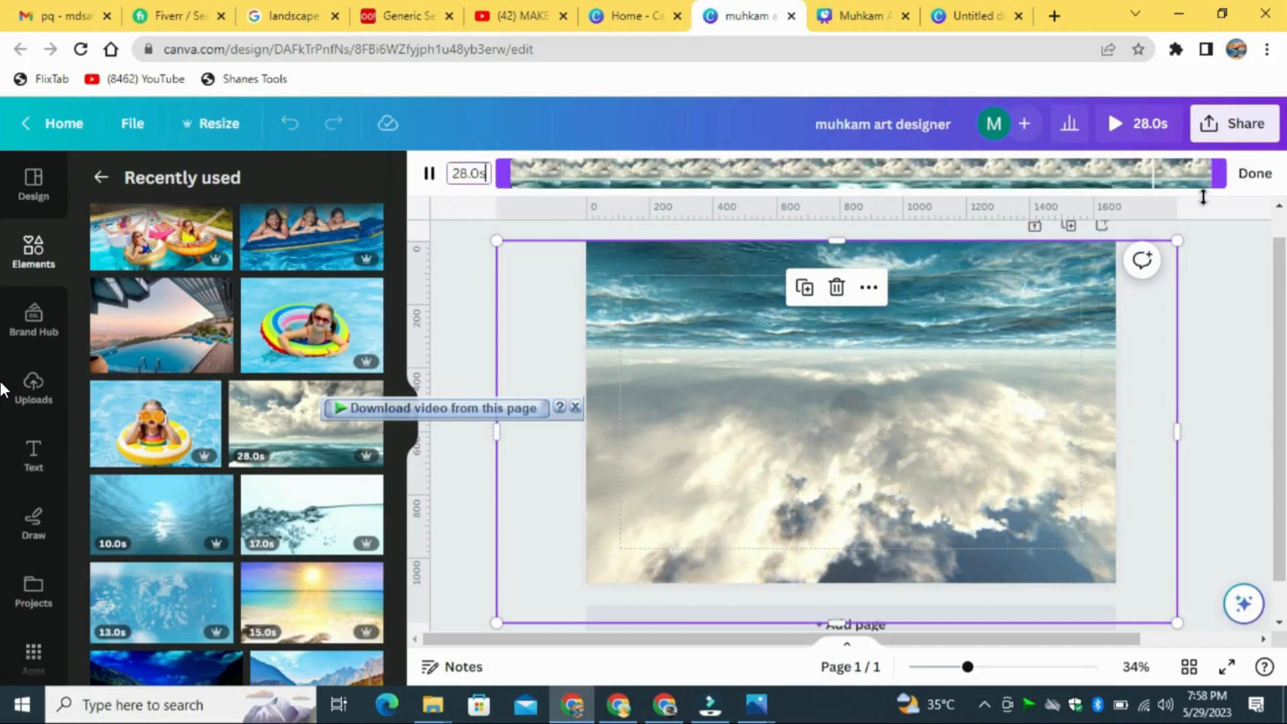
drag(1219, 173, 896, 166)
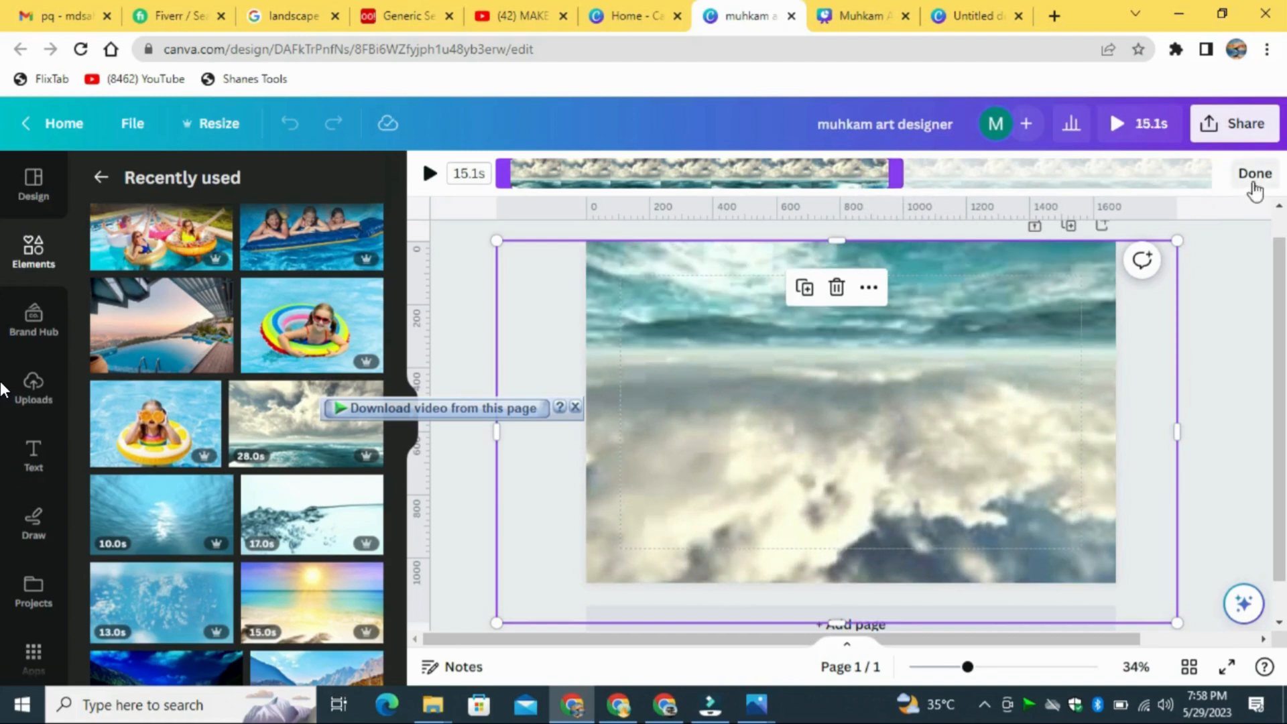
click(1252, 180)
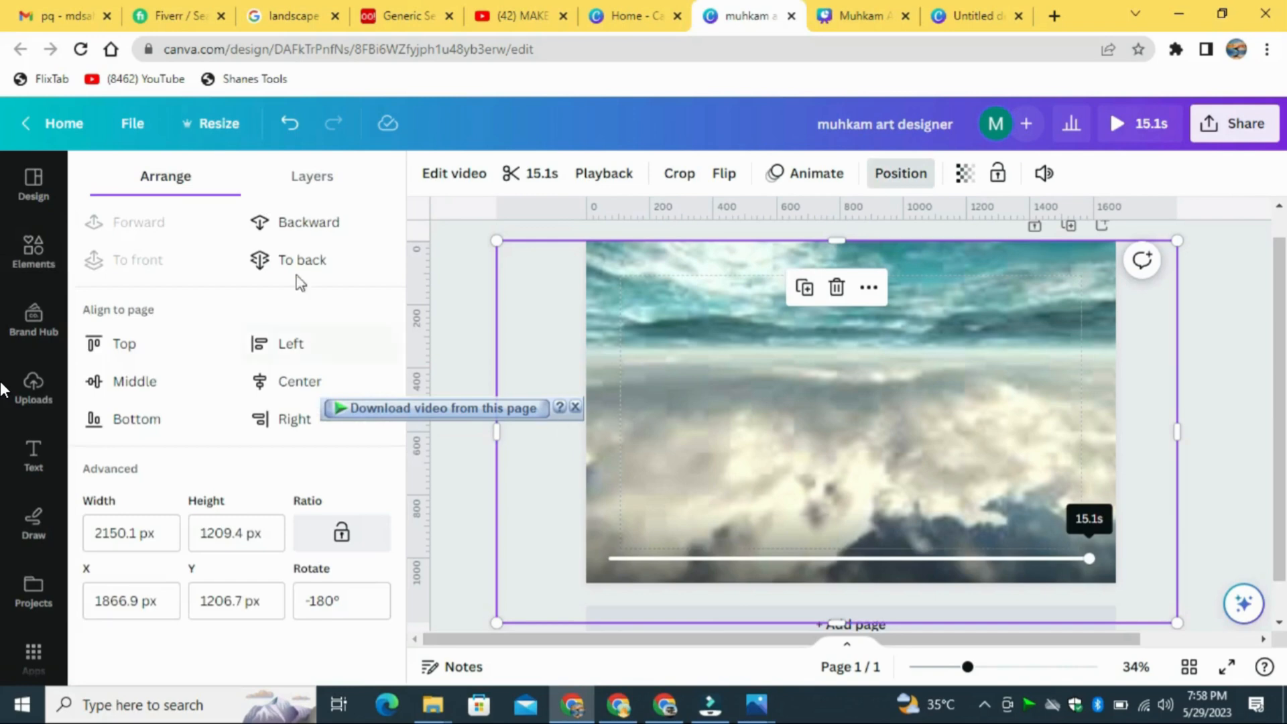
Send the sea video backward behind the lake image so it serves as the sky.
click(290, 222)
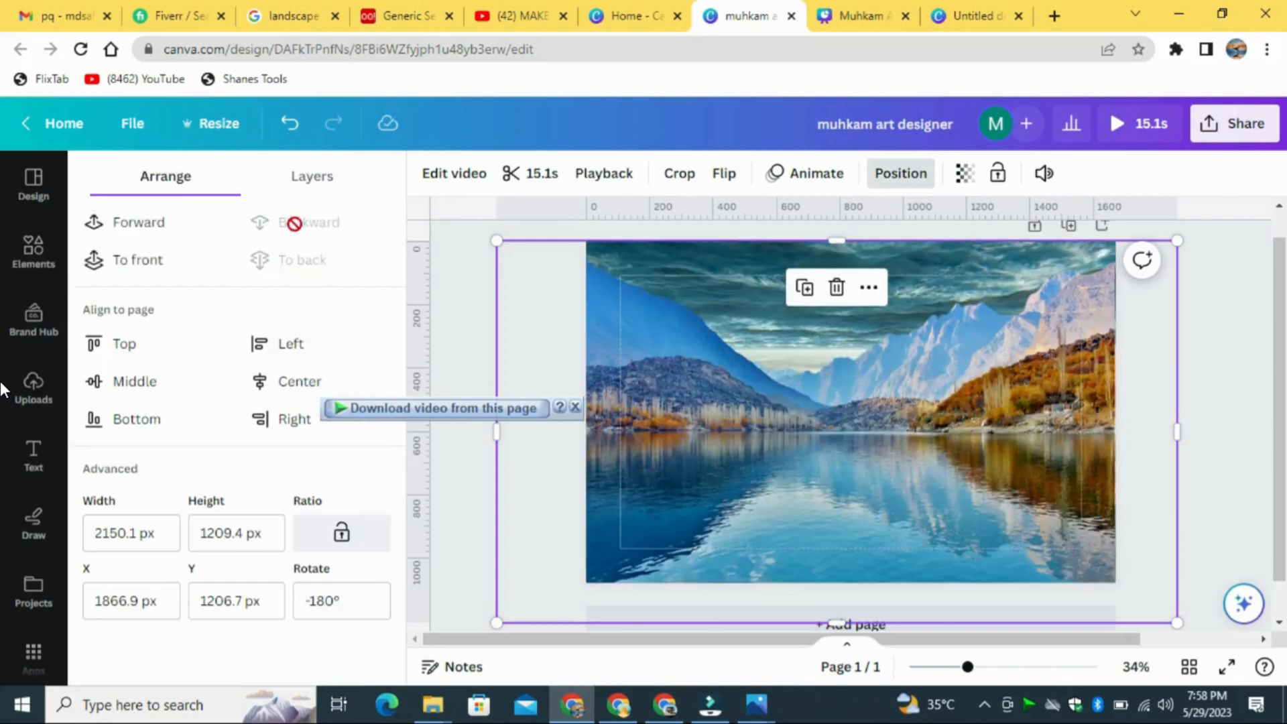
click(1213, 367)
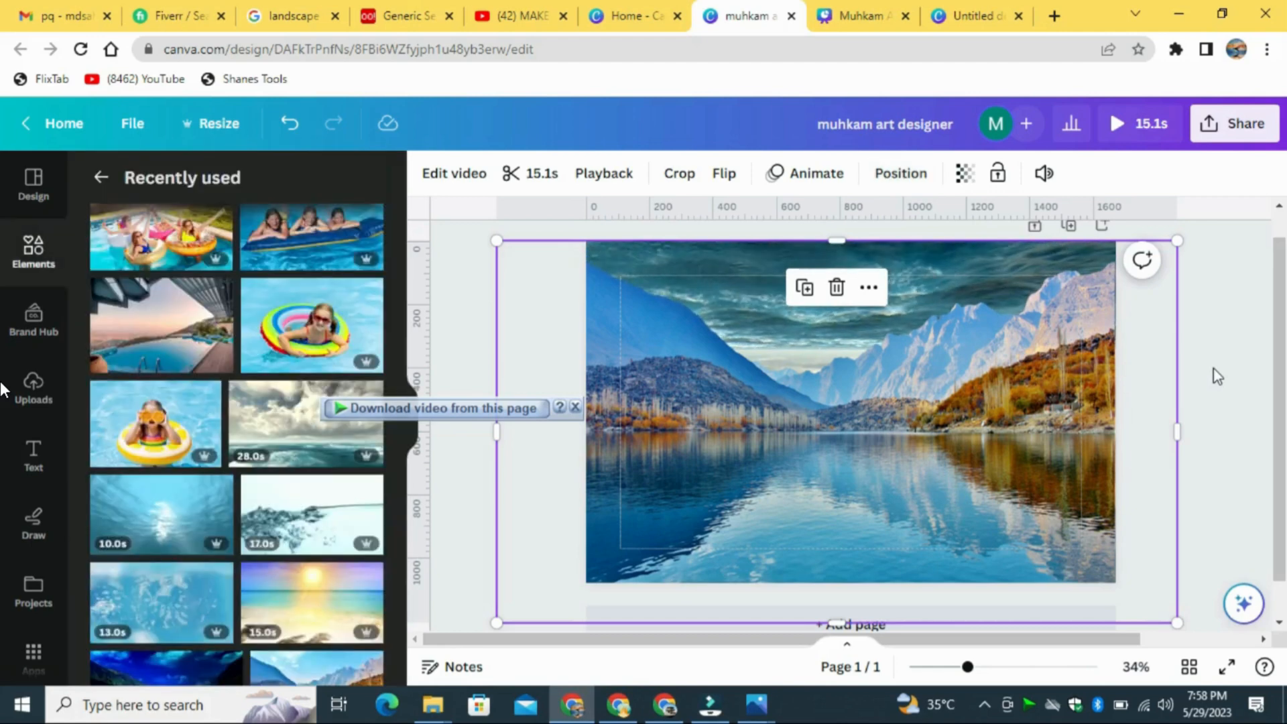
click(1213, 369)
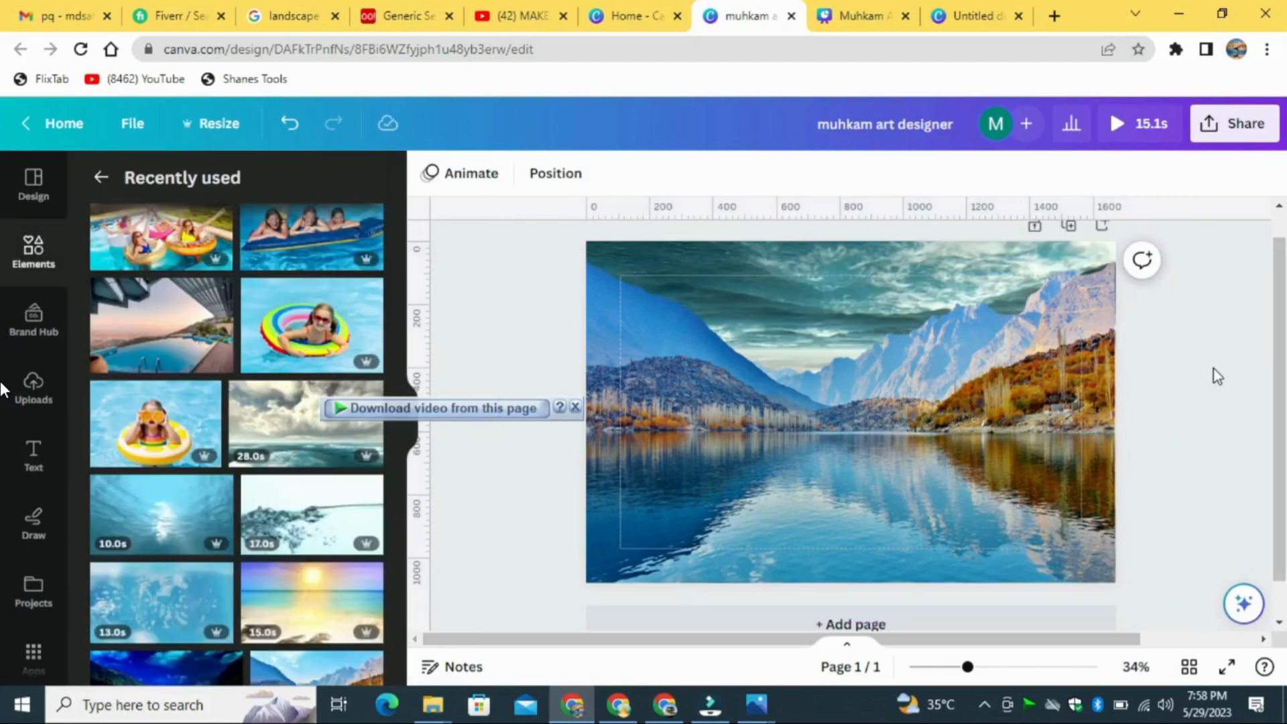
Add the recently used "Woman relaxing in swimming pool at vacation" video and remove its background.
click(1036, 451)
drag(401, 348, 408, 287)
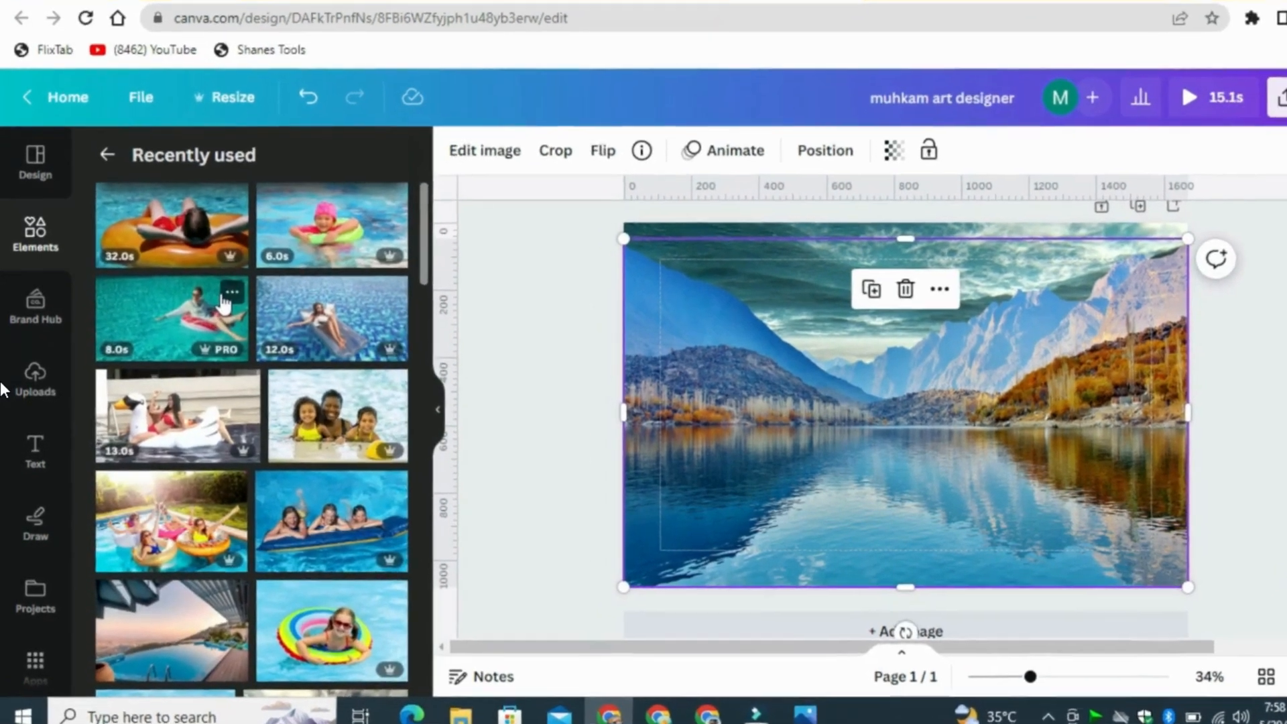
click(220, 304)
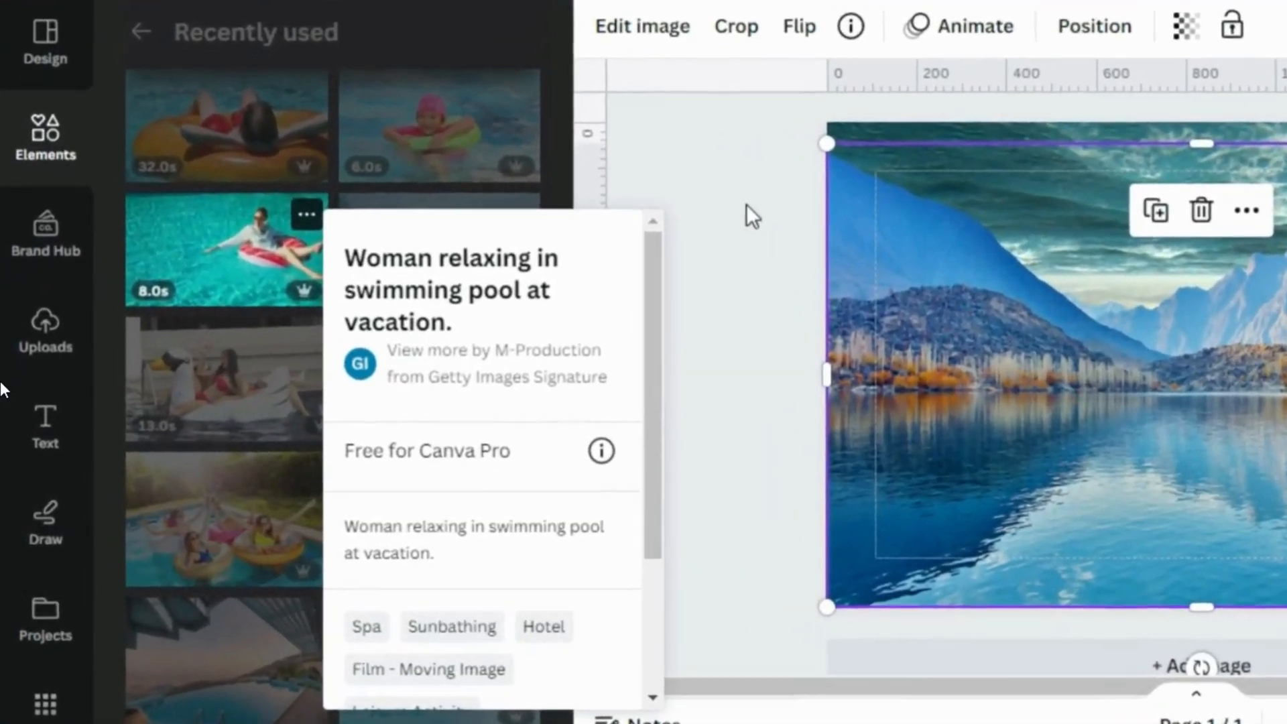
click(746, 204)
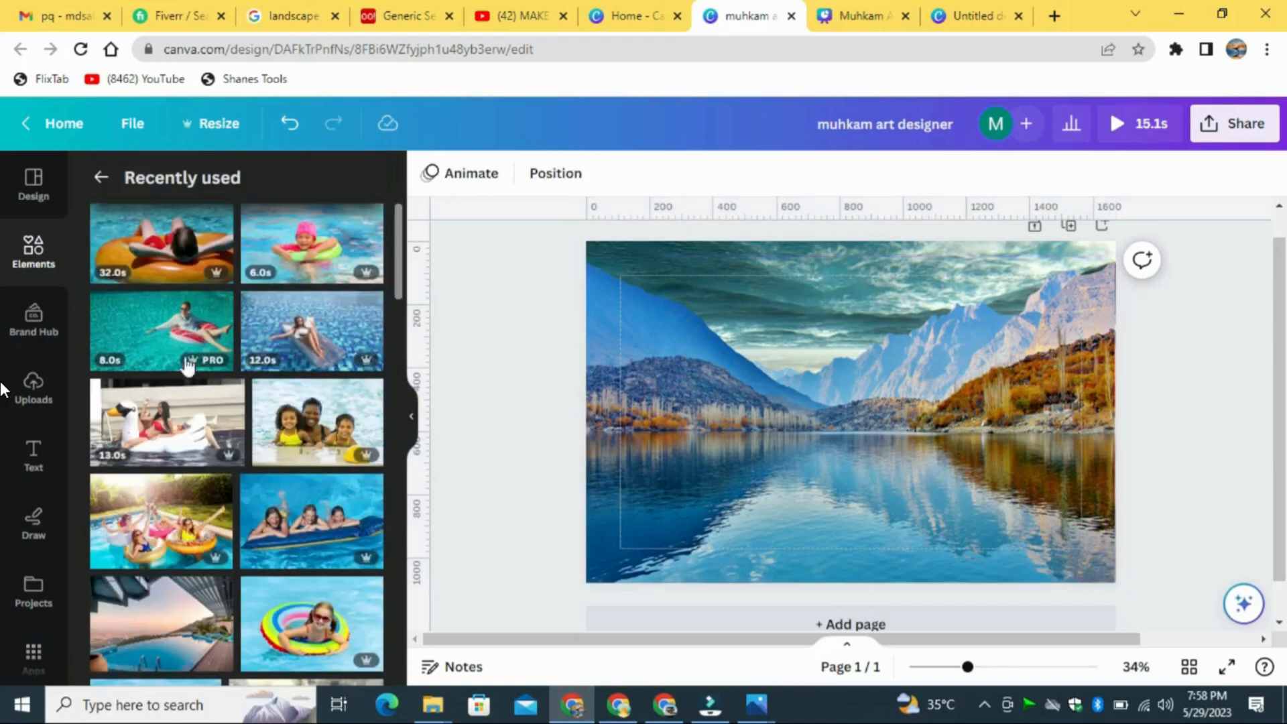
click(216, 274)
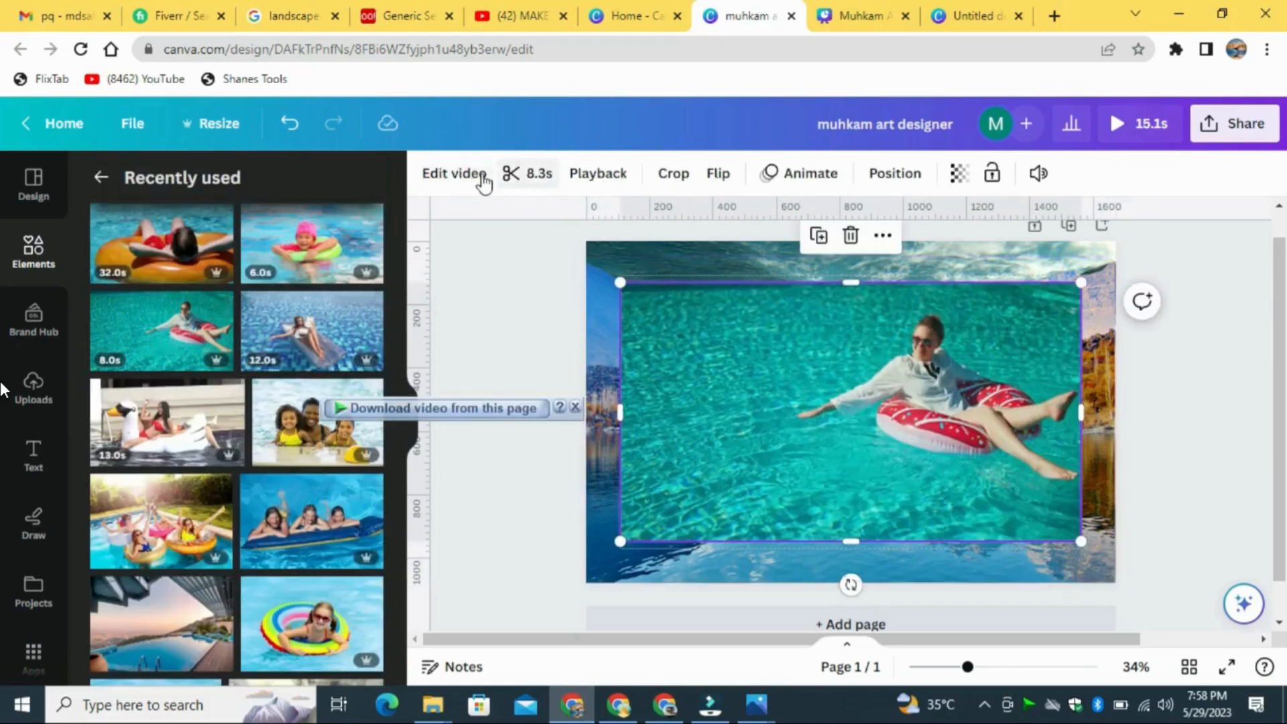
click(442, 176)
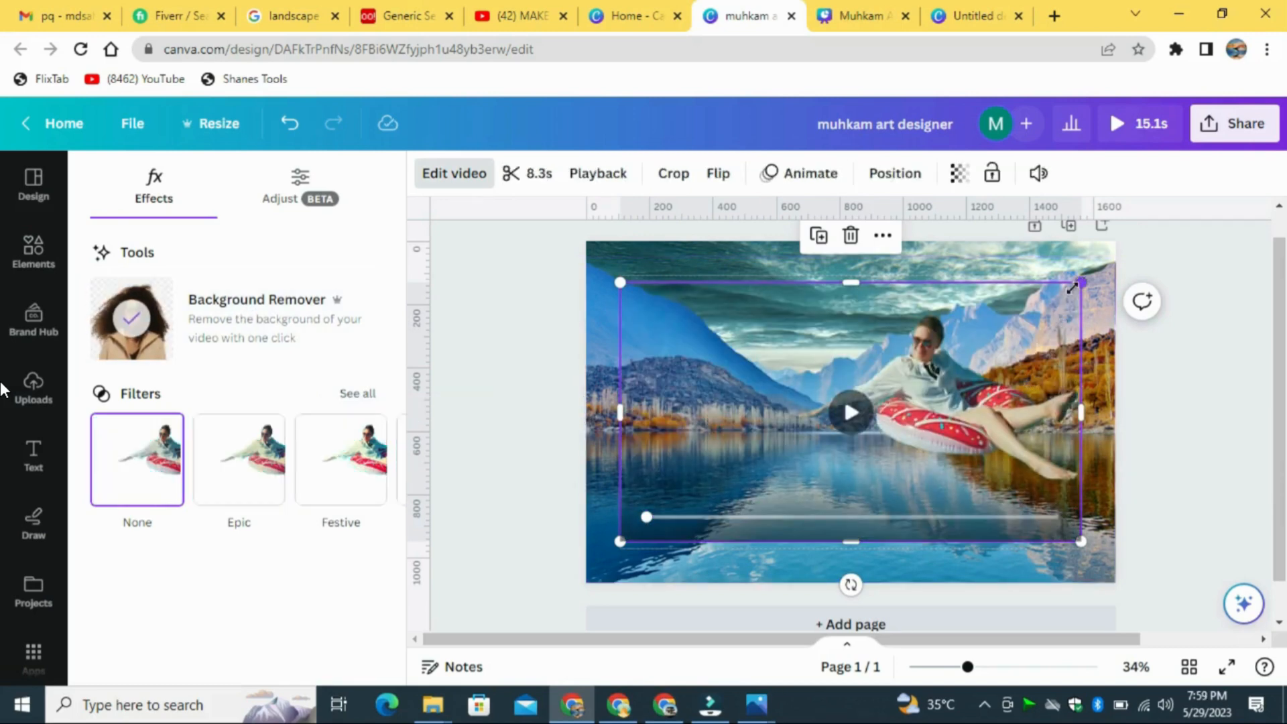
Shrink the video of the woman on the red swim ring and place it on the lower-left water of the lake.
drag(1072, 287, 773, 402)
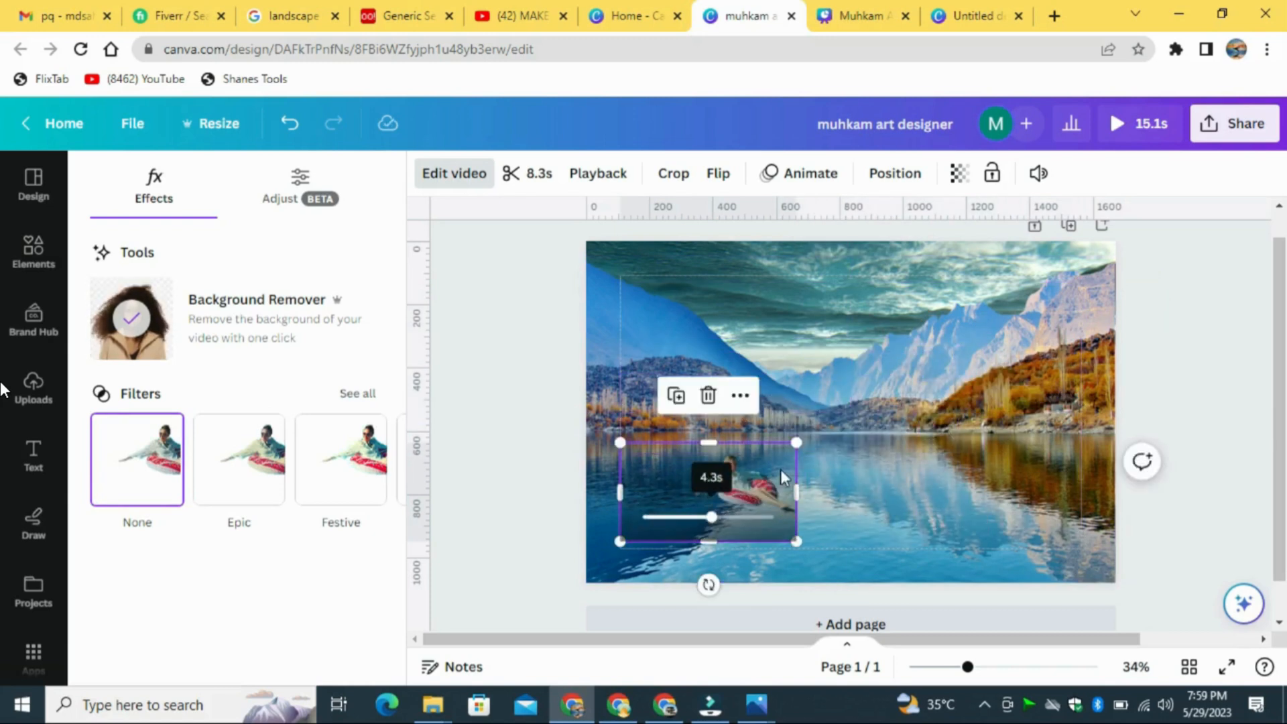
mouse_move(780, 469)
mouse_down()
mouse_move(750, 468)
mouse_move(737, 483)
mouse_move(771, 446)
mouse_up()
key(Escape)
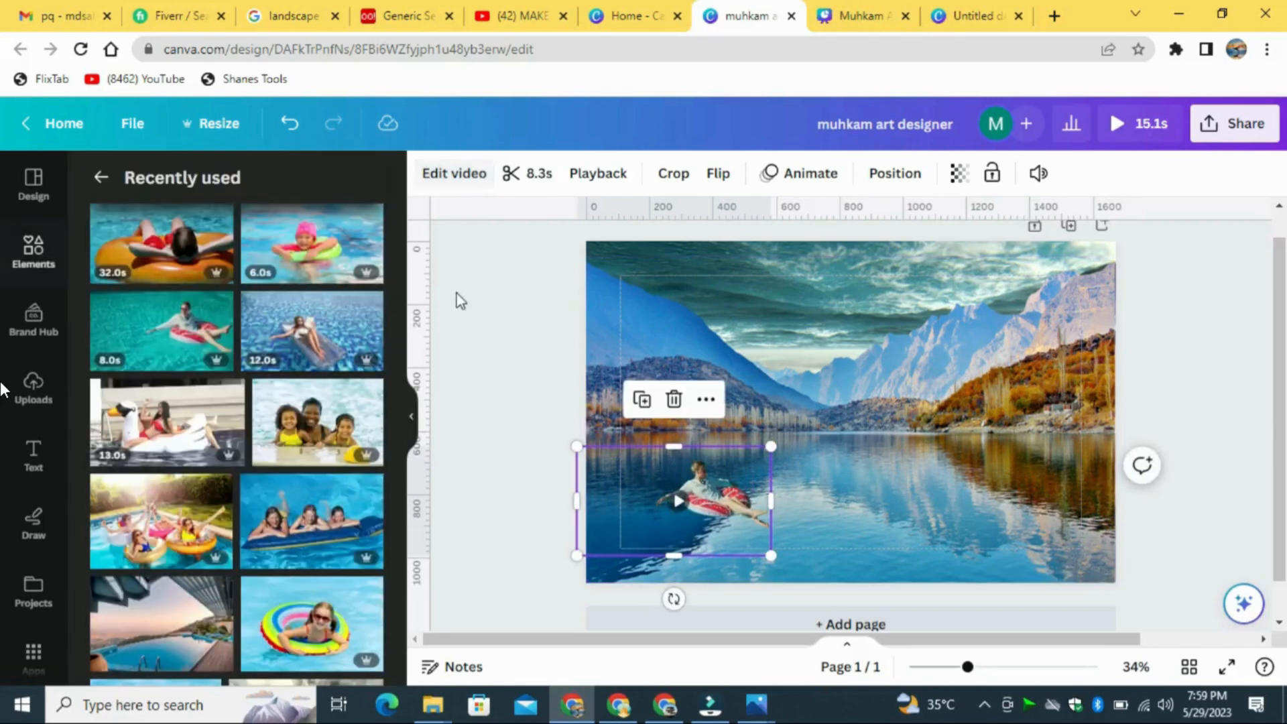
Add the 12-second video of the woman on an air mattress and remove its background.
click(369, 305)
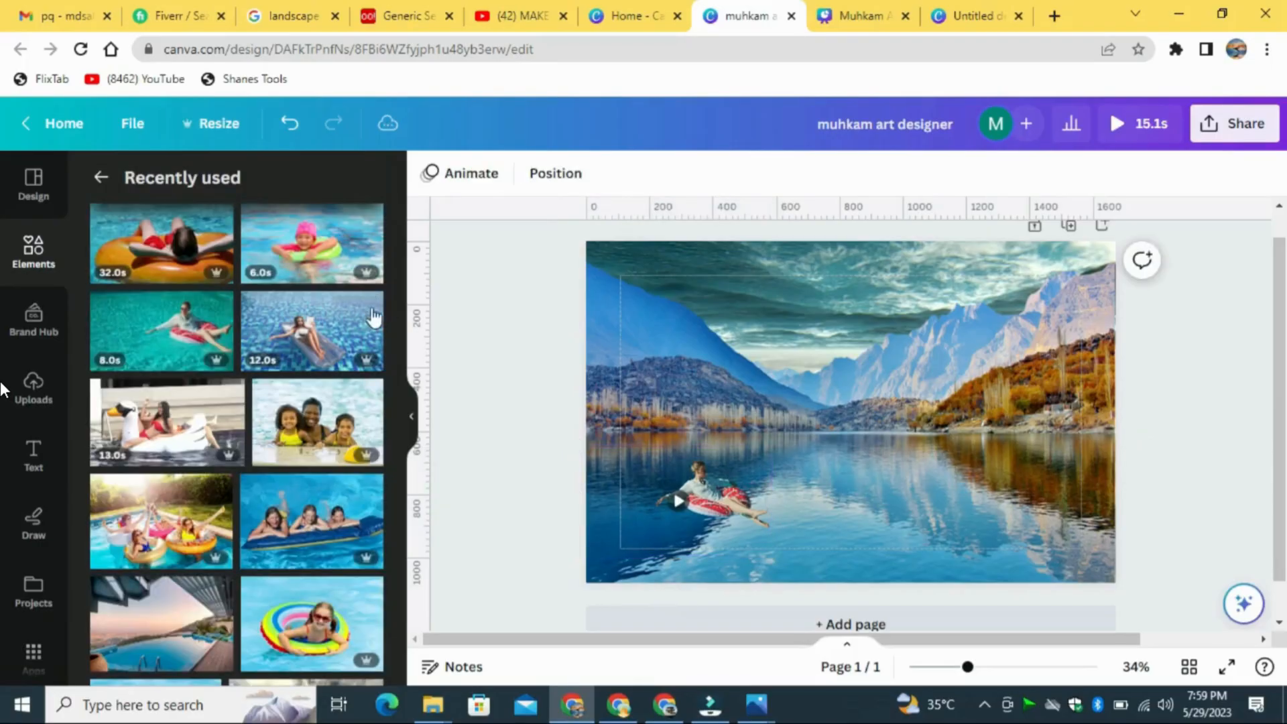
click(504, 223)
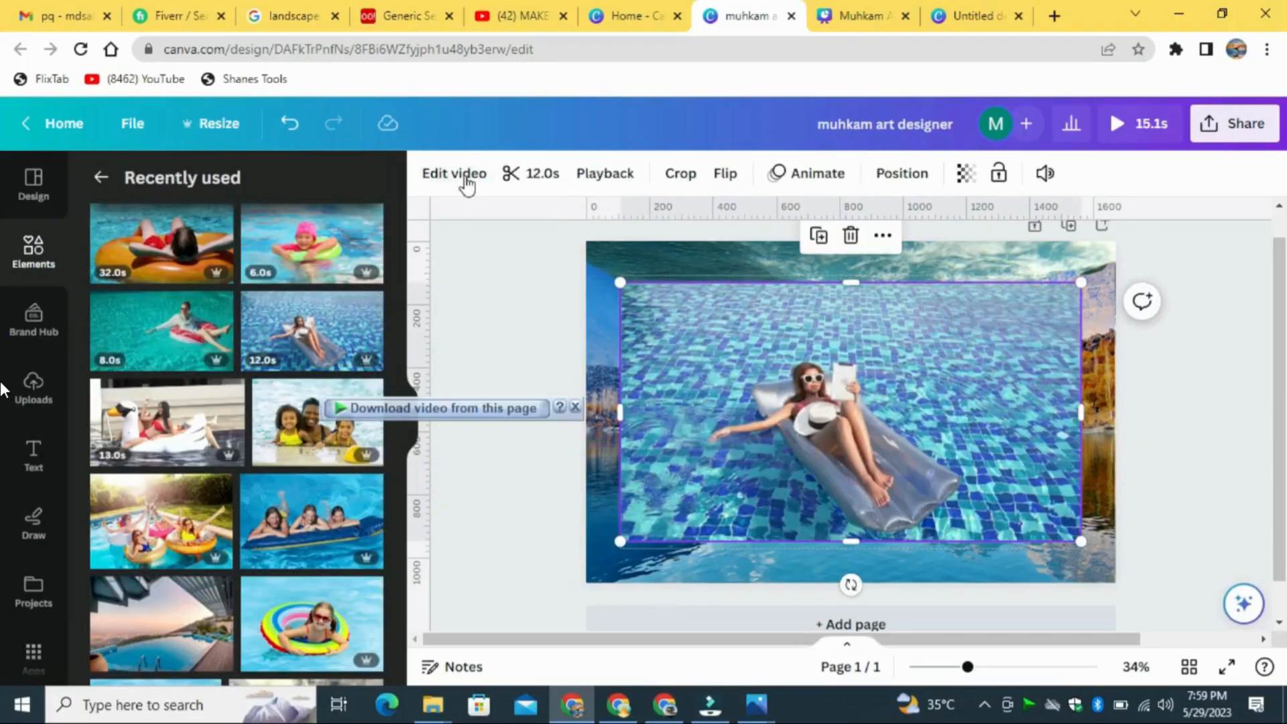
click(455, 173)
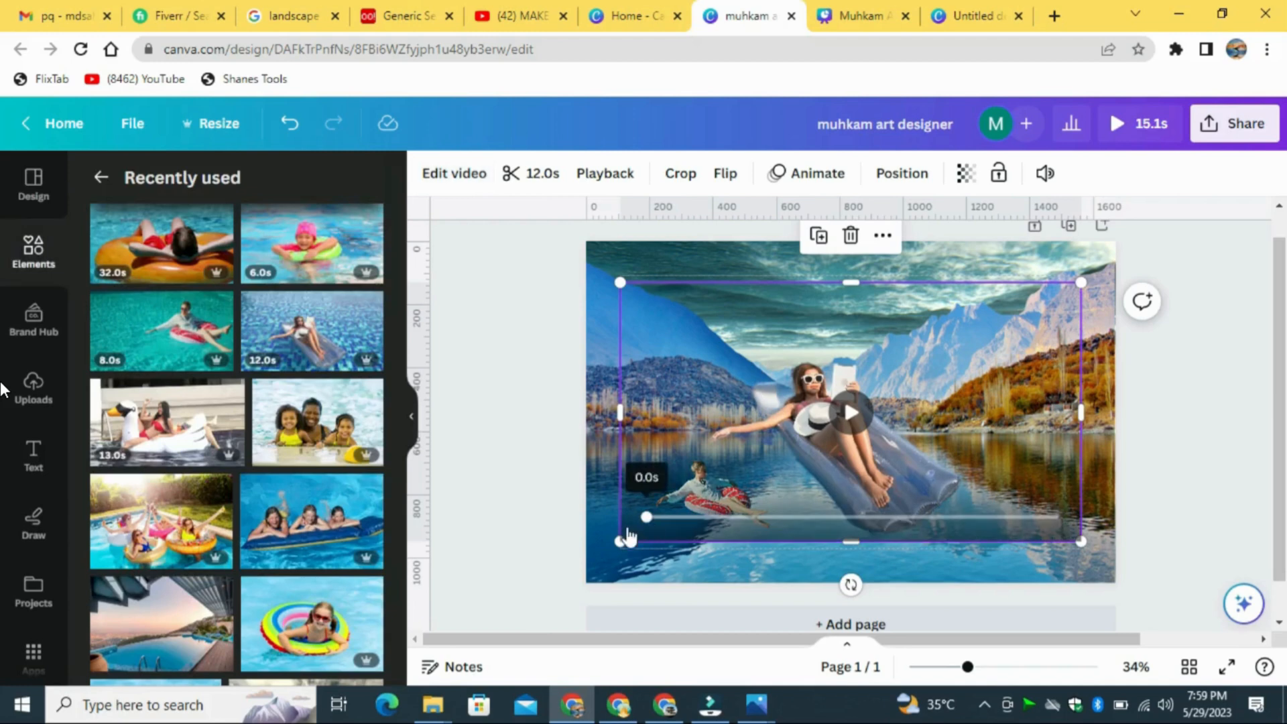
Shrink the air mattress video and move it onto the lake beside the woman on the swim ring.
drag(620, 543, 829, 424)
drag(1010, 401, 930, 520)
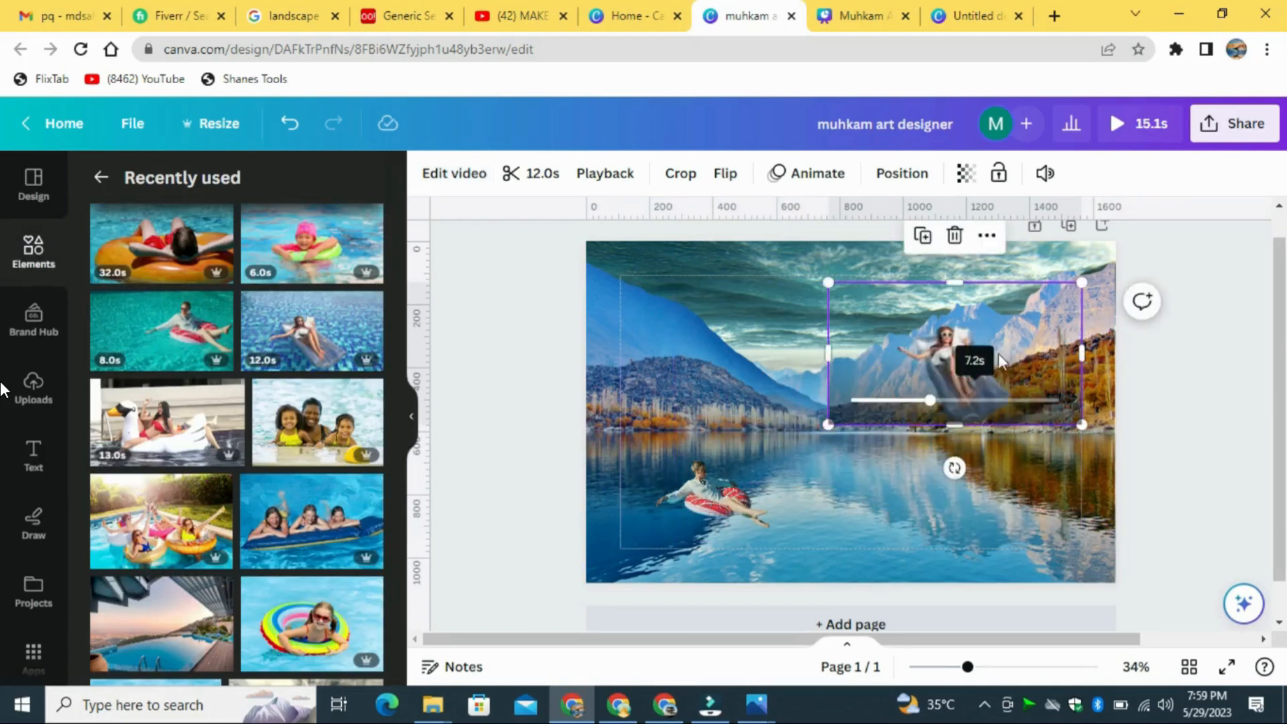
drag(1035, 312, 921, 436)
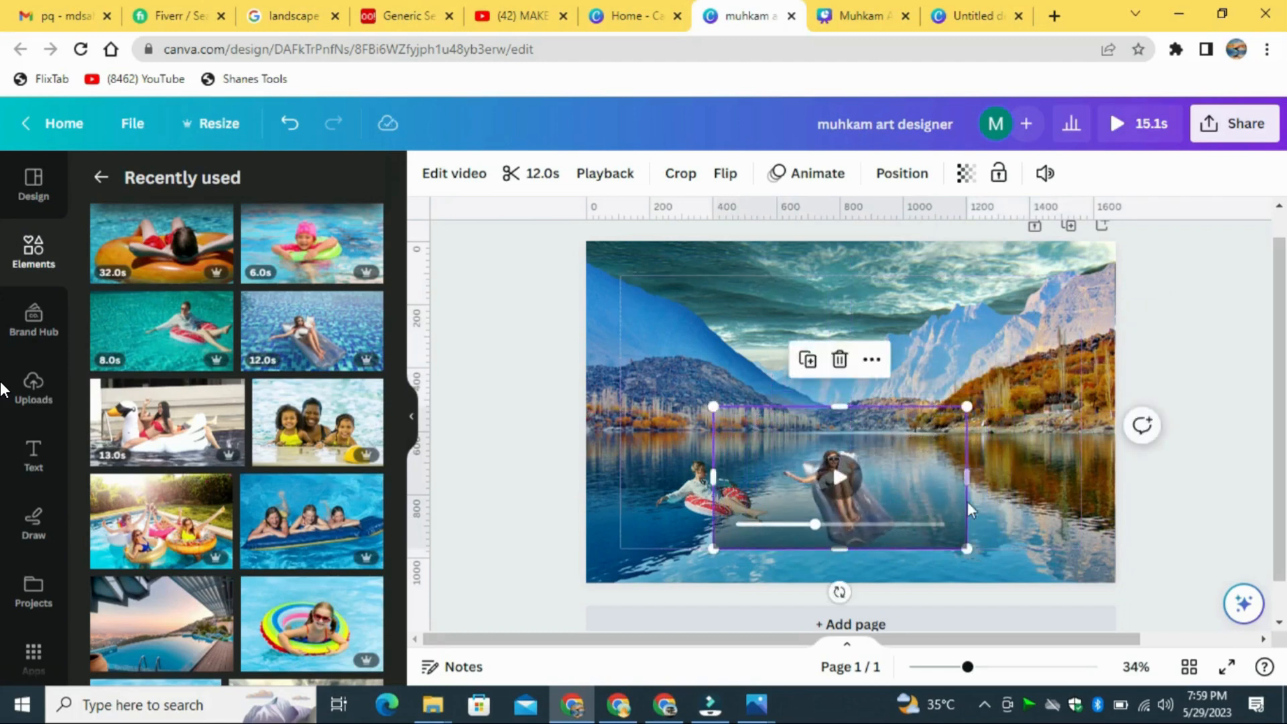
Shrink the air mattress video to about 749 by 421 and set its playback speed to 1.5.
drag(716, 545, 731, 540)
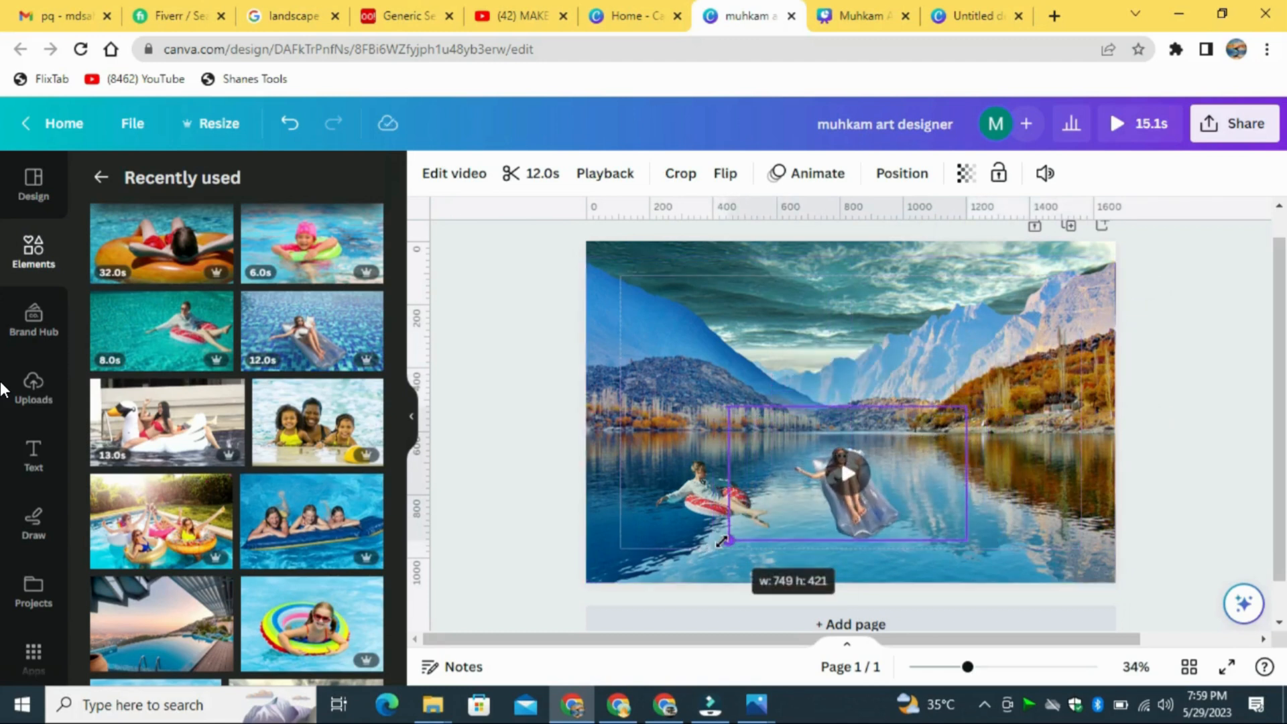
click(607, 174)
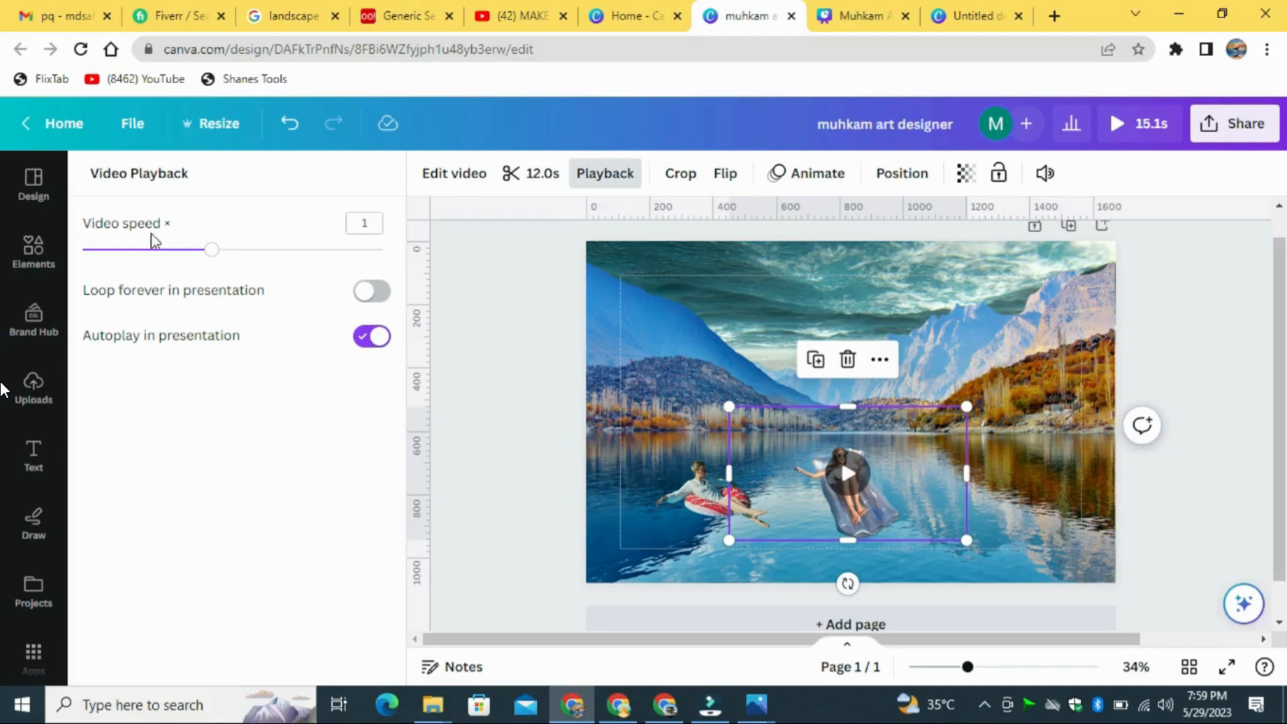
drag(215, 252, 304, 263)
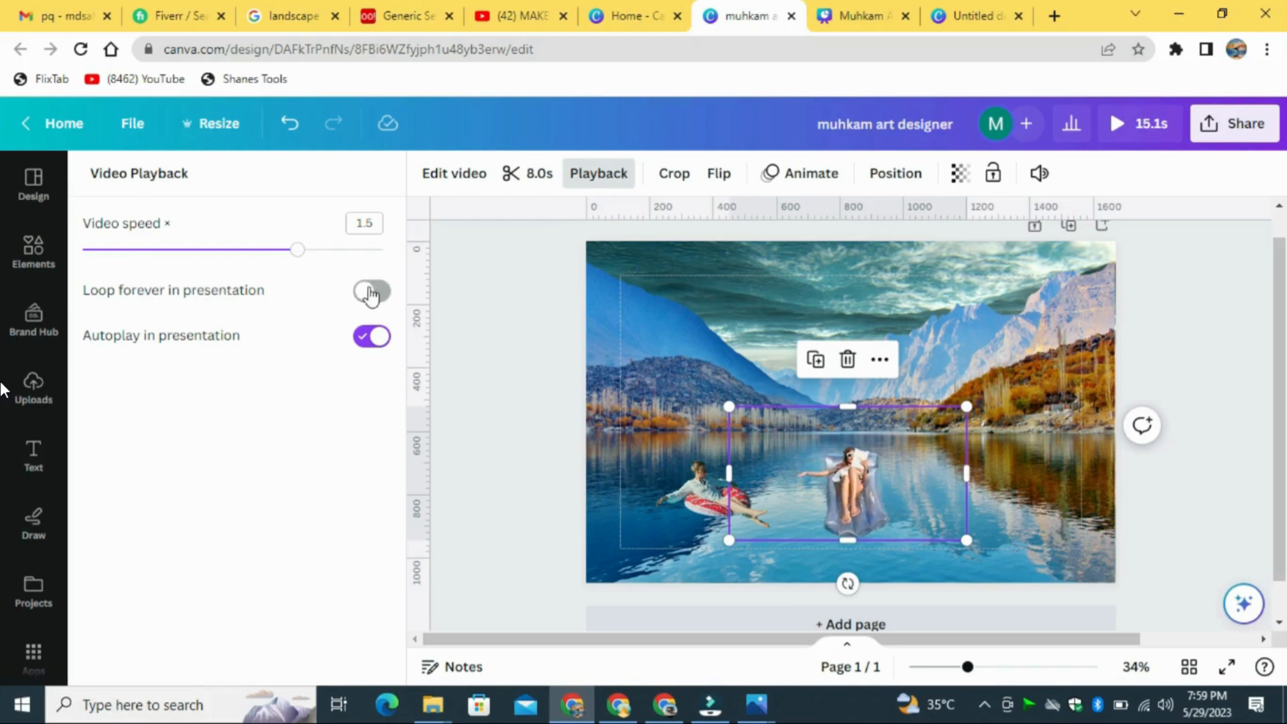
Set the video of the woman on the red swim ring to loop forever in presentation at 0.75 speed.
click(700, 494)
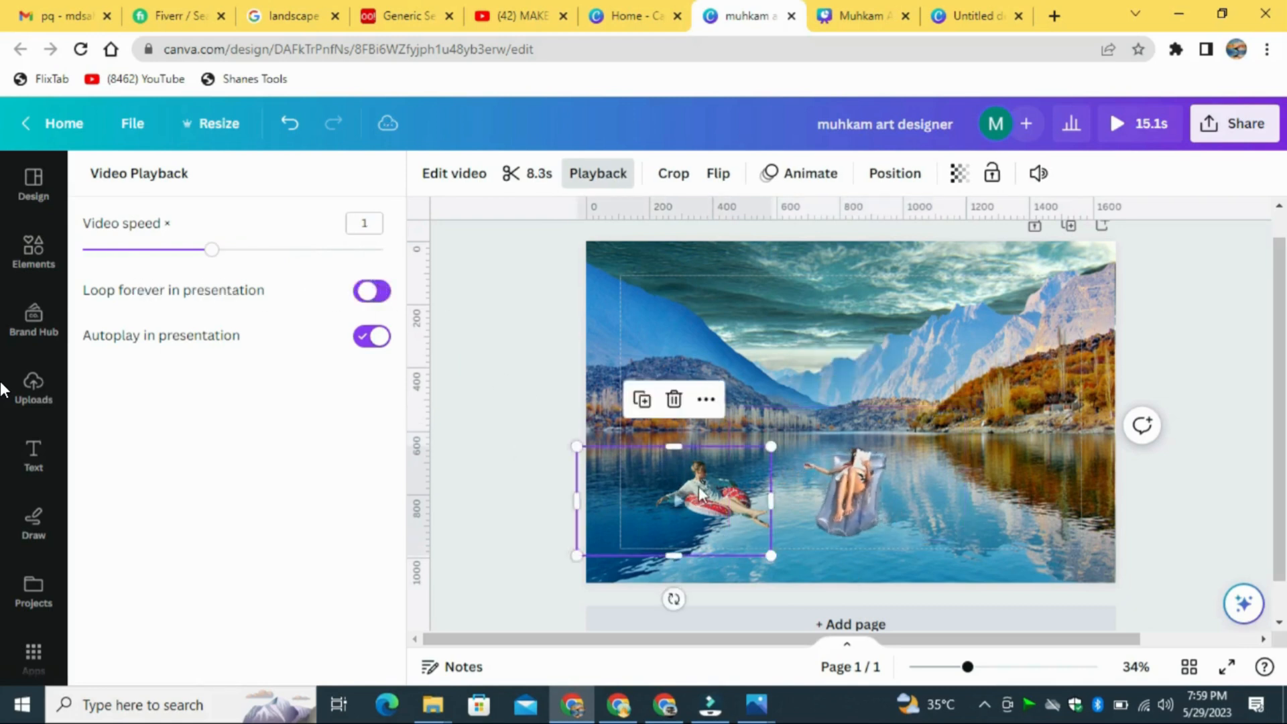
click(370, 290)
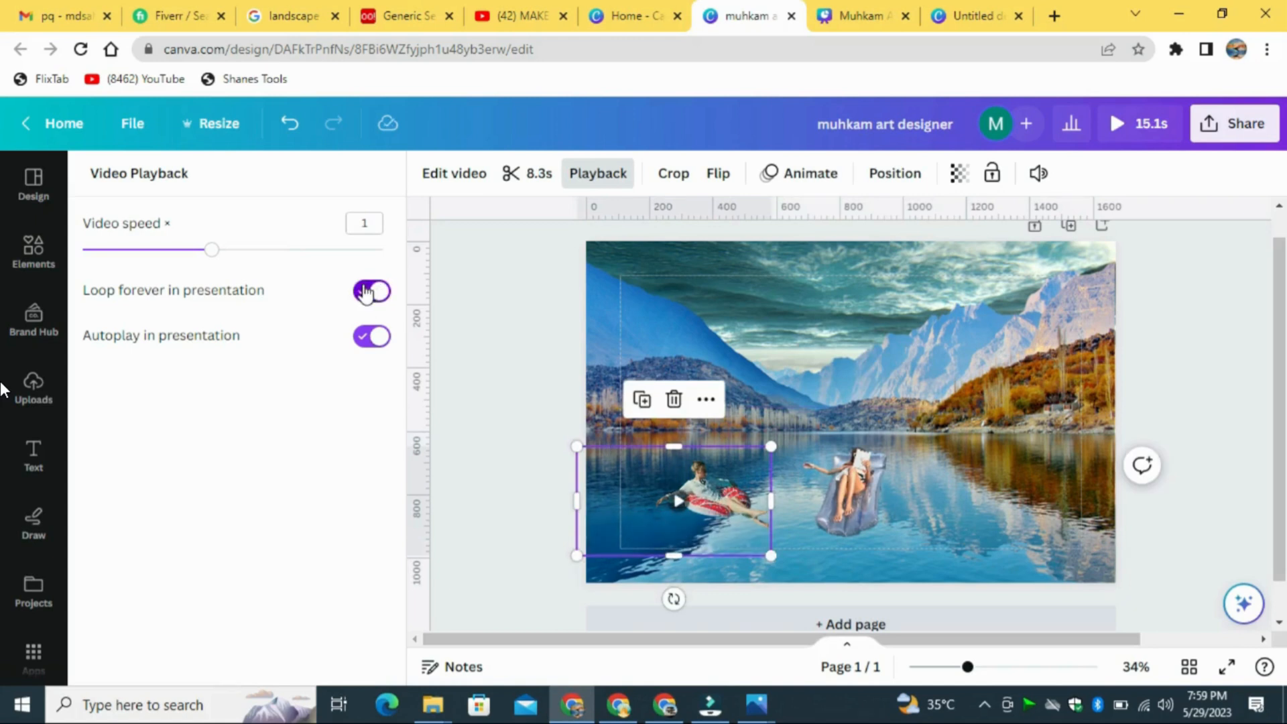
drag(228, 257, 250, 256)
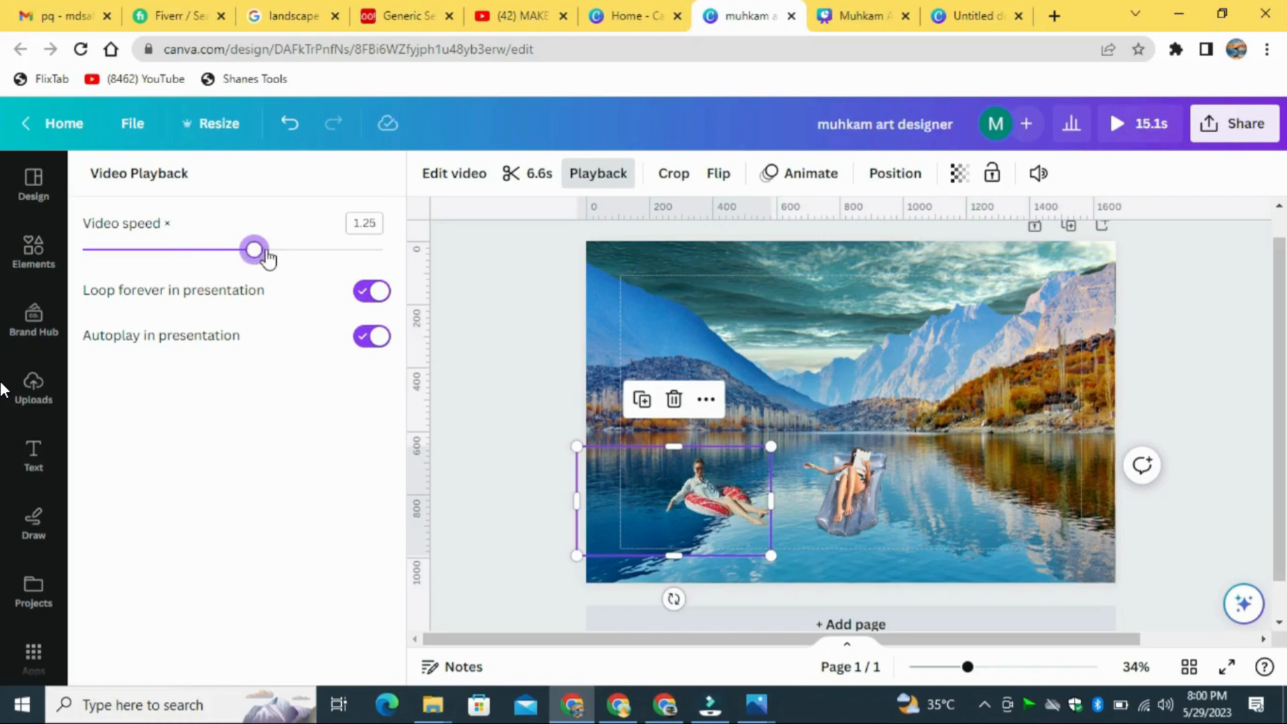
click(278, 255)
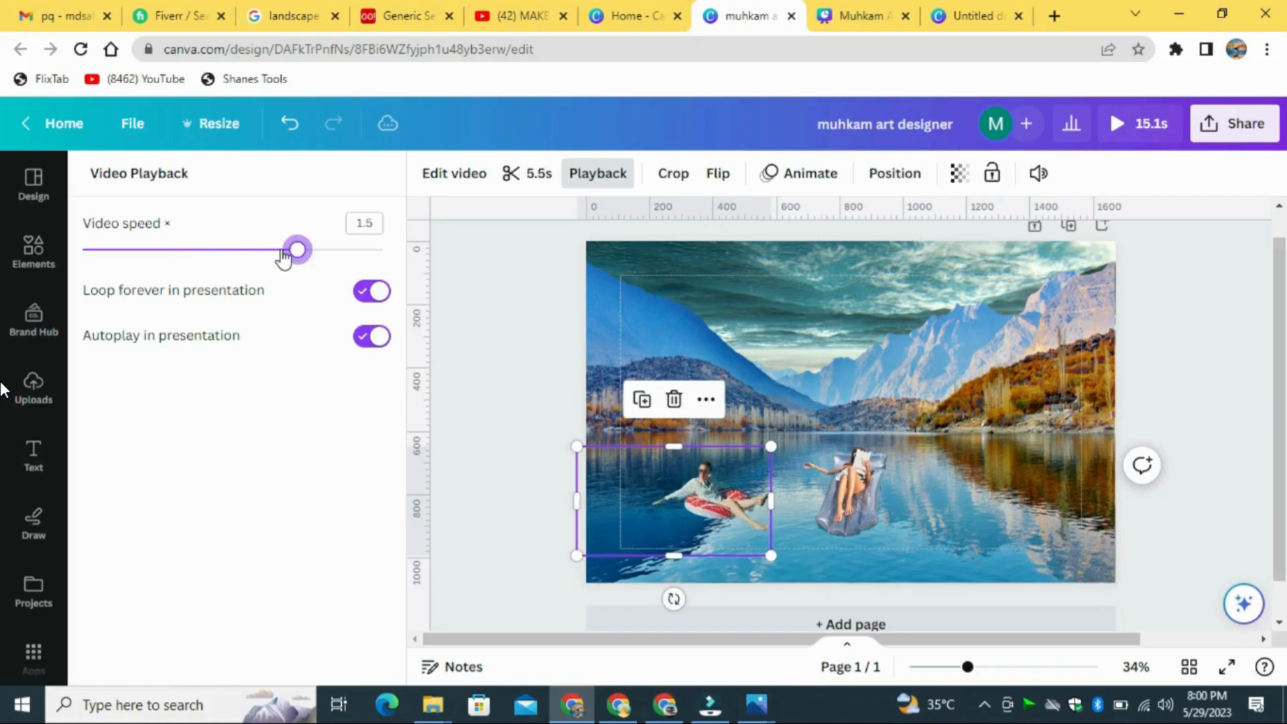
drag(188, 255, 182, 256)
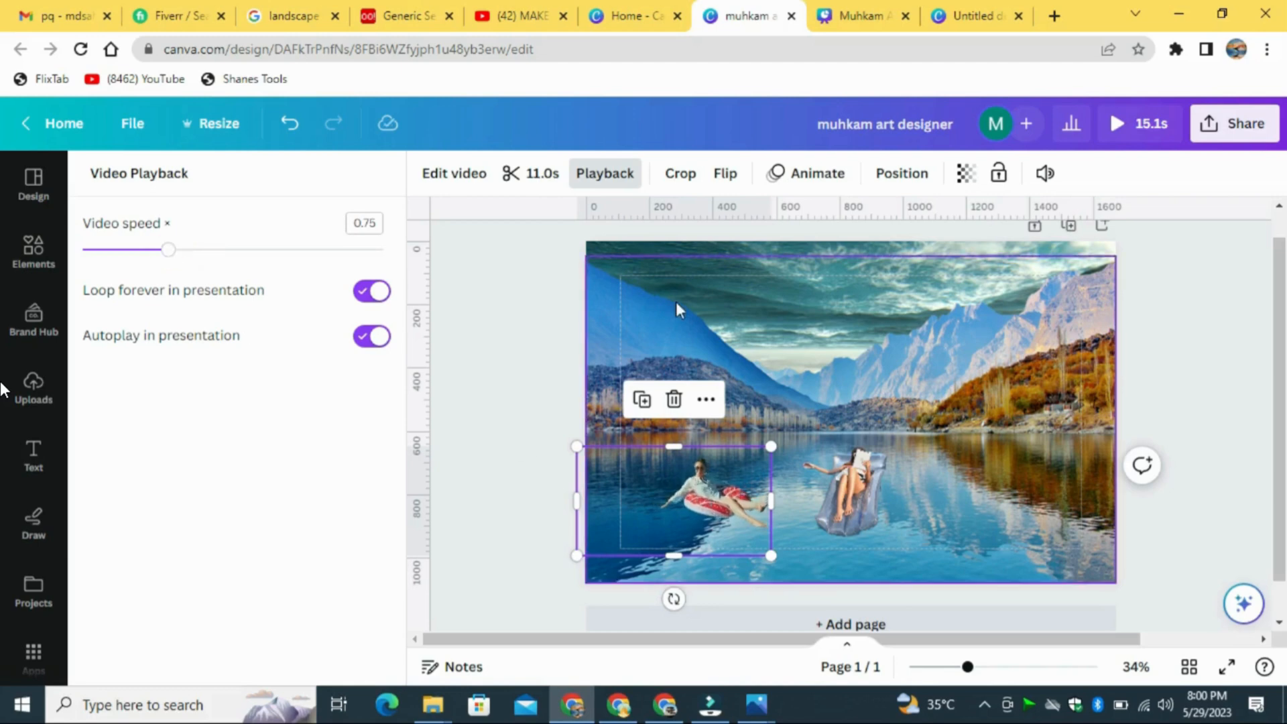
click(618, 312)
click(499, 319)
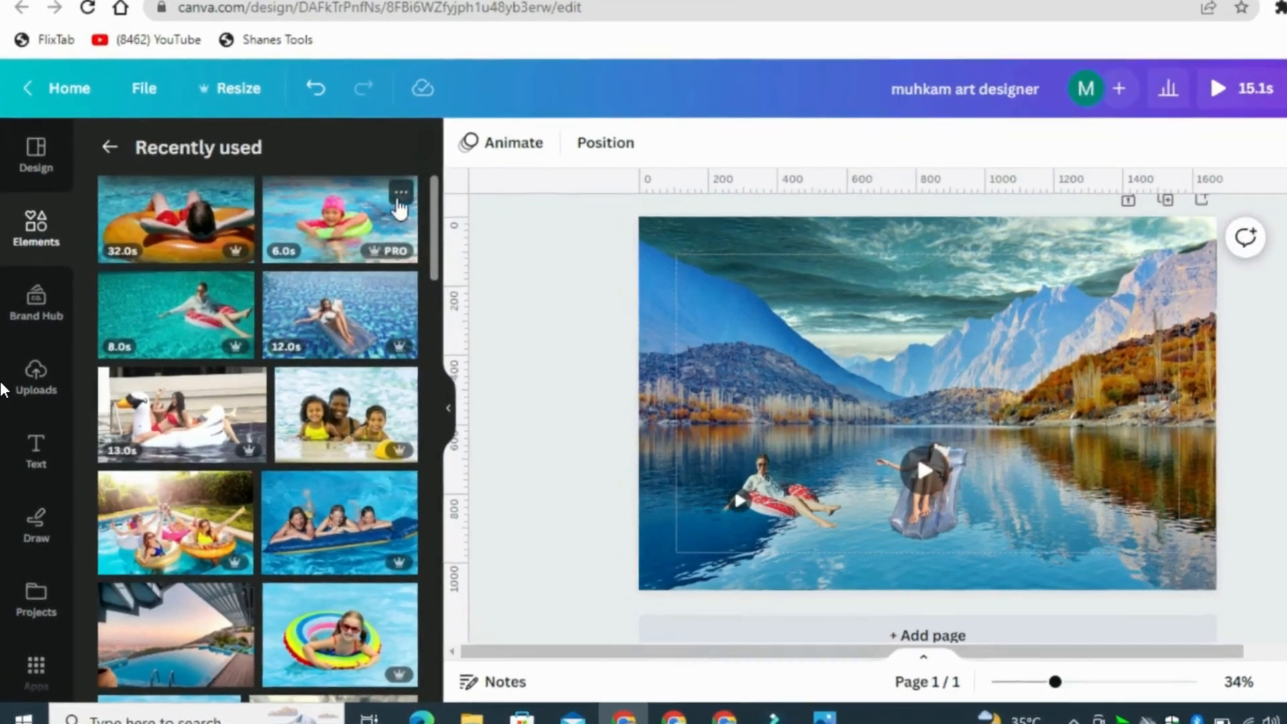
Add the 6-second "Little Girl Swimming Underwater in Swimming pool" video and remove its background.
click(367, 219)
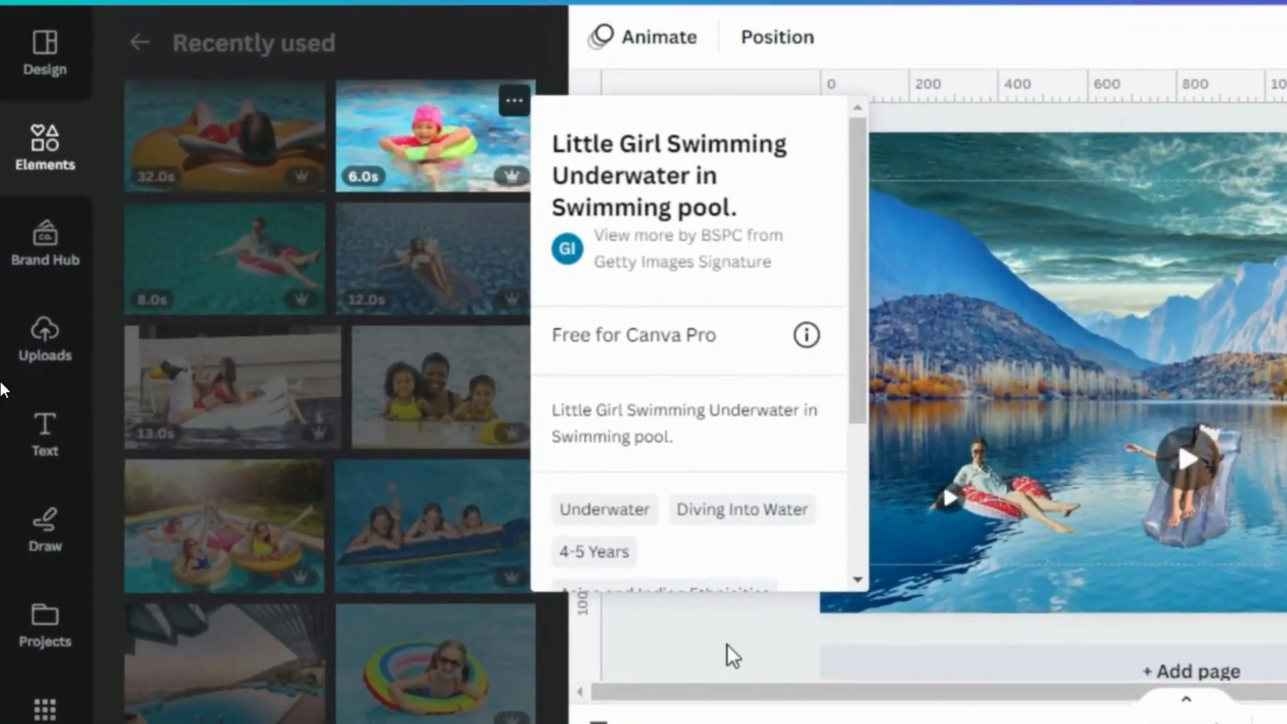
click(679, 645)
click(288, 249)
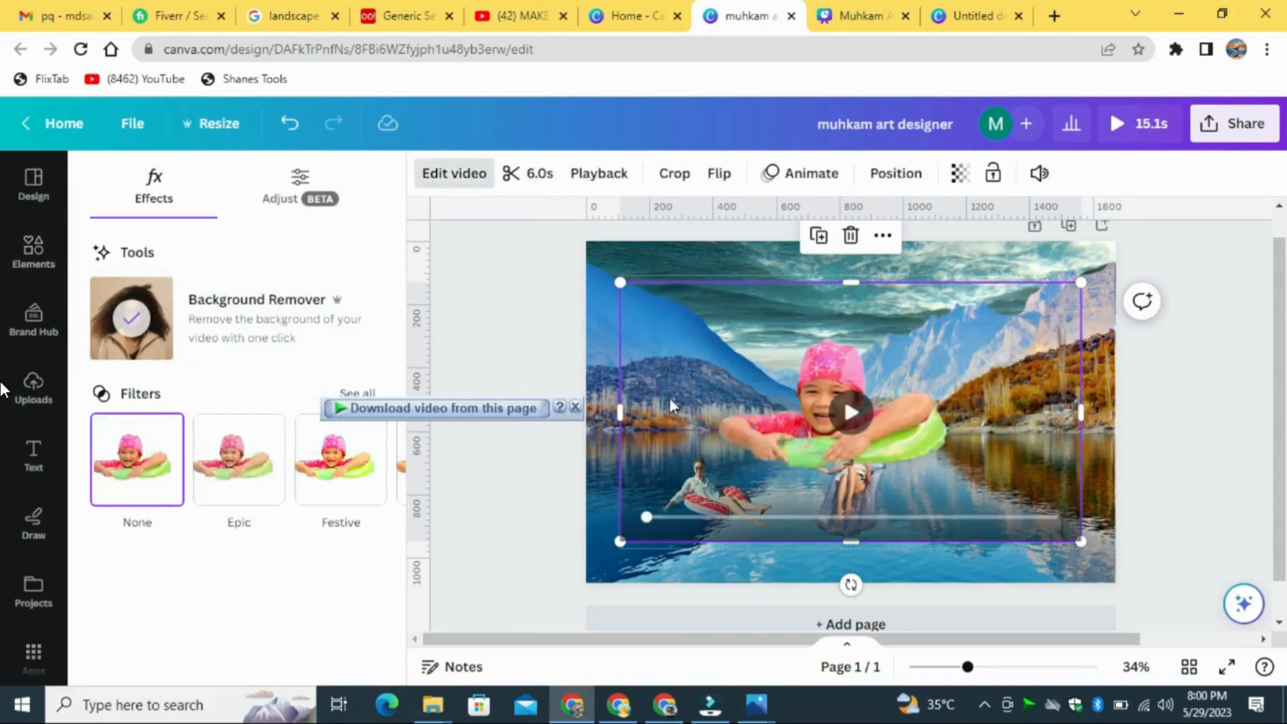
Shrink the little girl's video and place it on the lake to the right of the air mattress.
drag(620, 282, 912, 446)
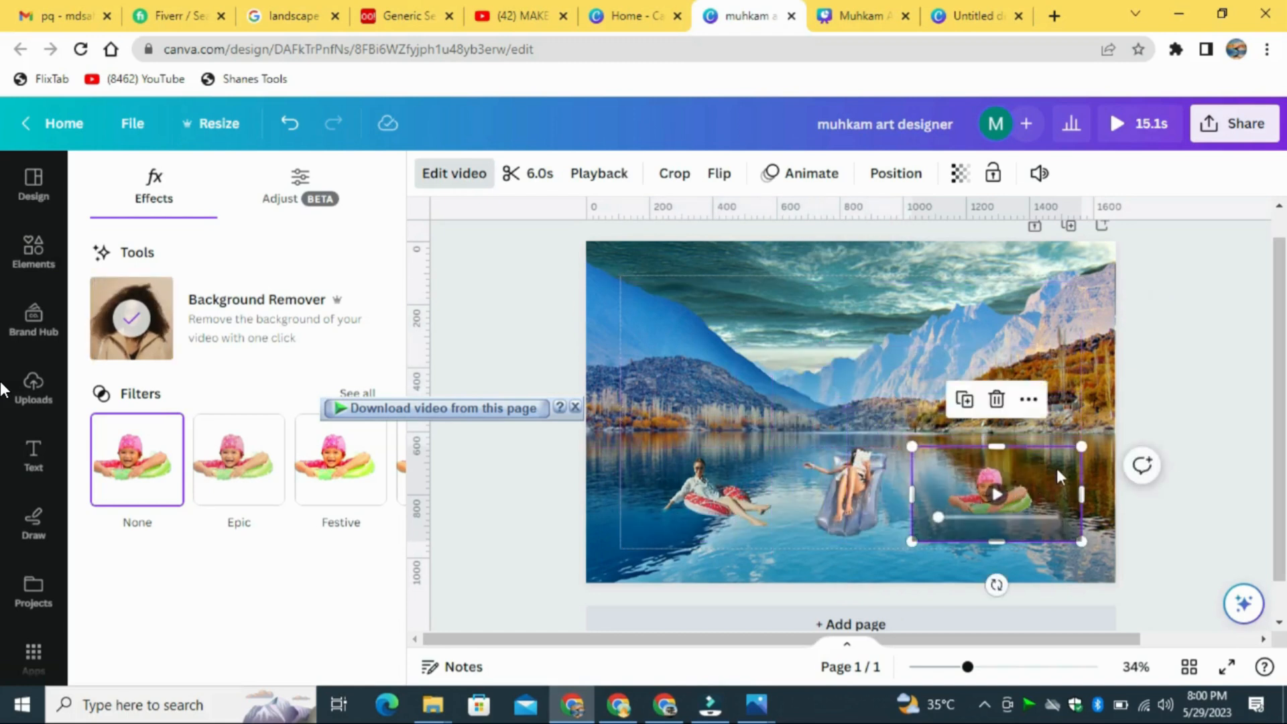
drag(1055, 465, 1077, 448)
click(1065, 325)
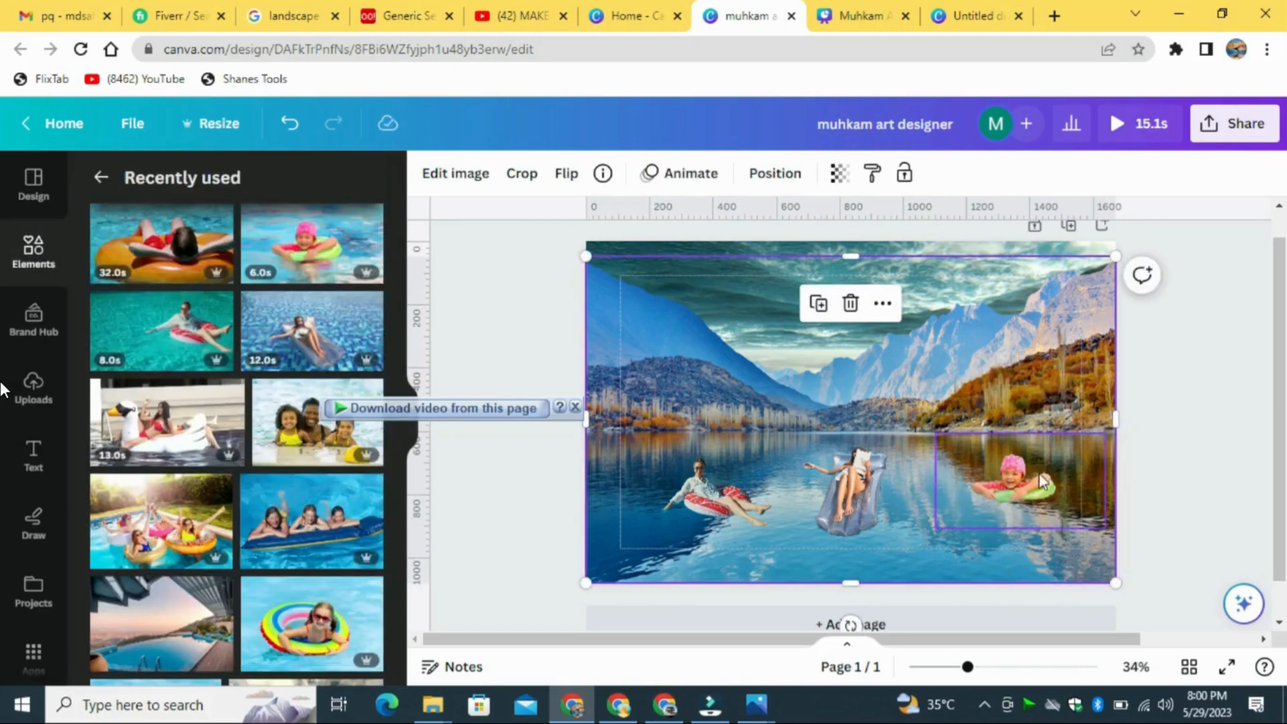
click(991, 468)
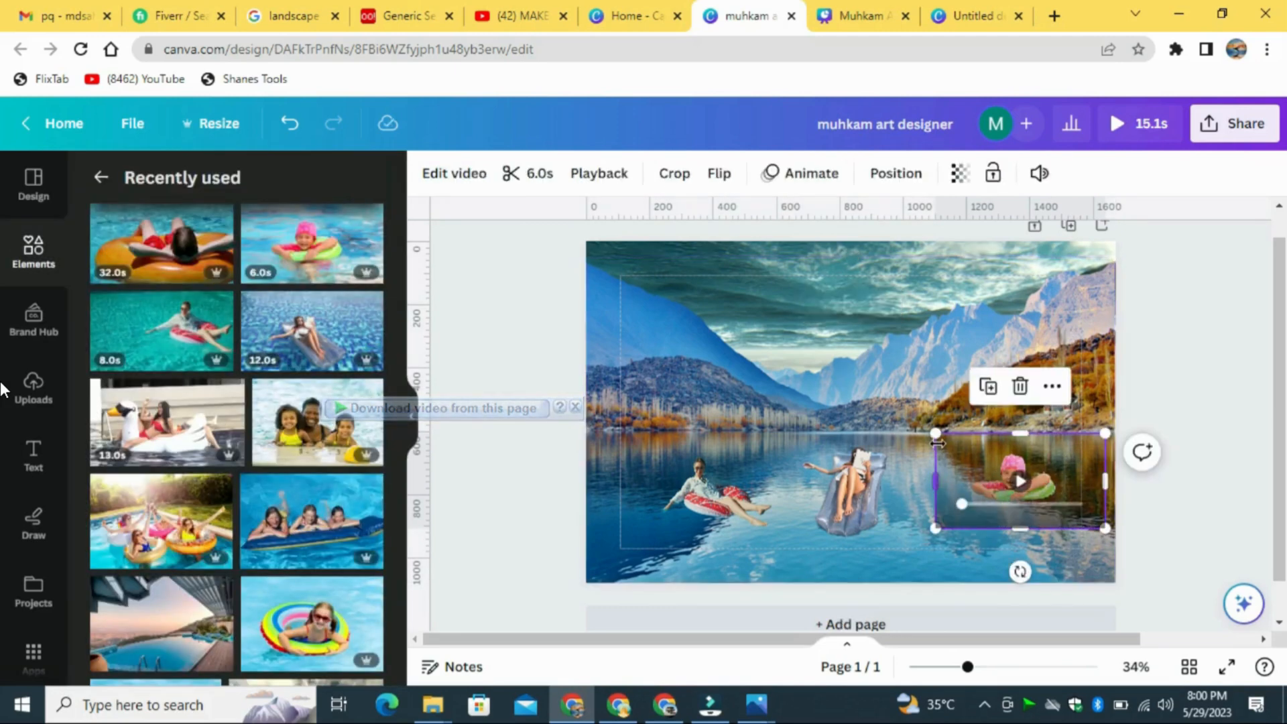
drag(936, 434, 952, 443)
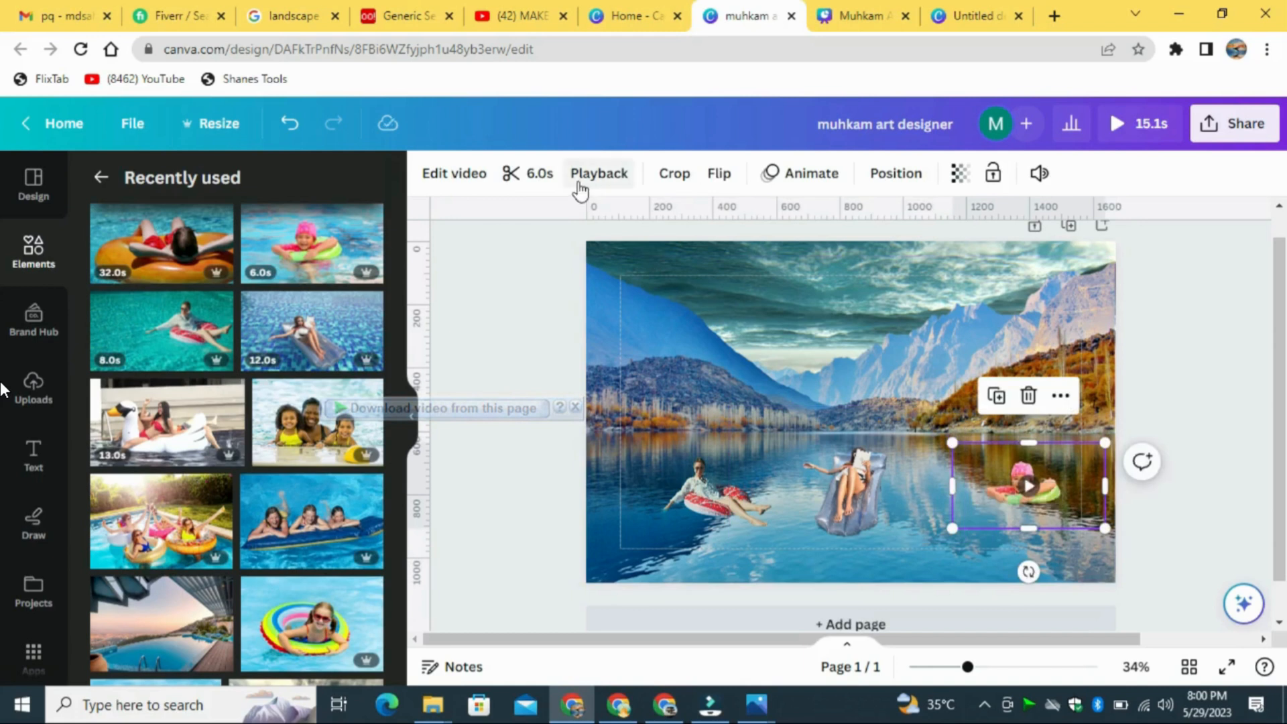
Slow the playback of the little girl's video to half speed.
click(596, 174)
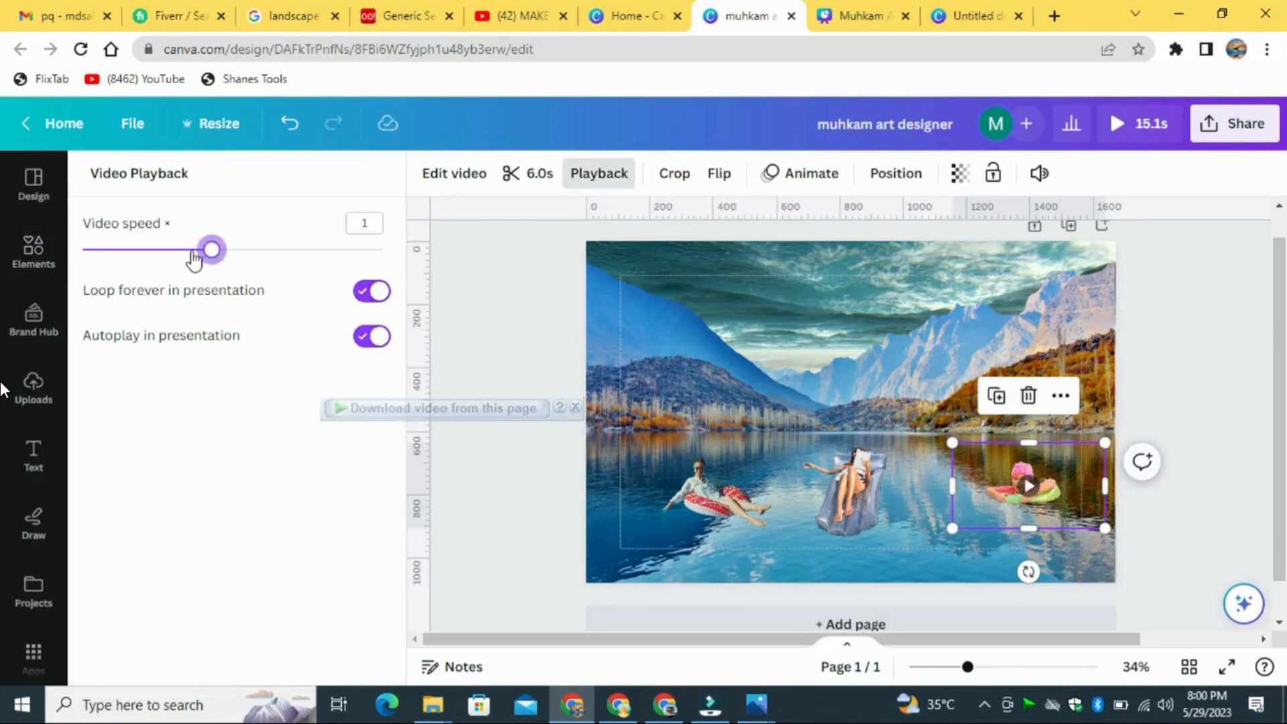
drag(147, 255, 144, 255)
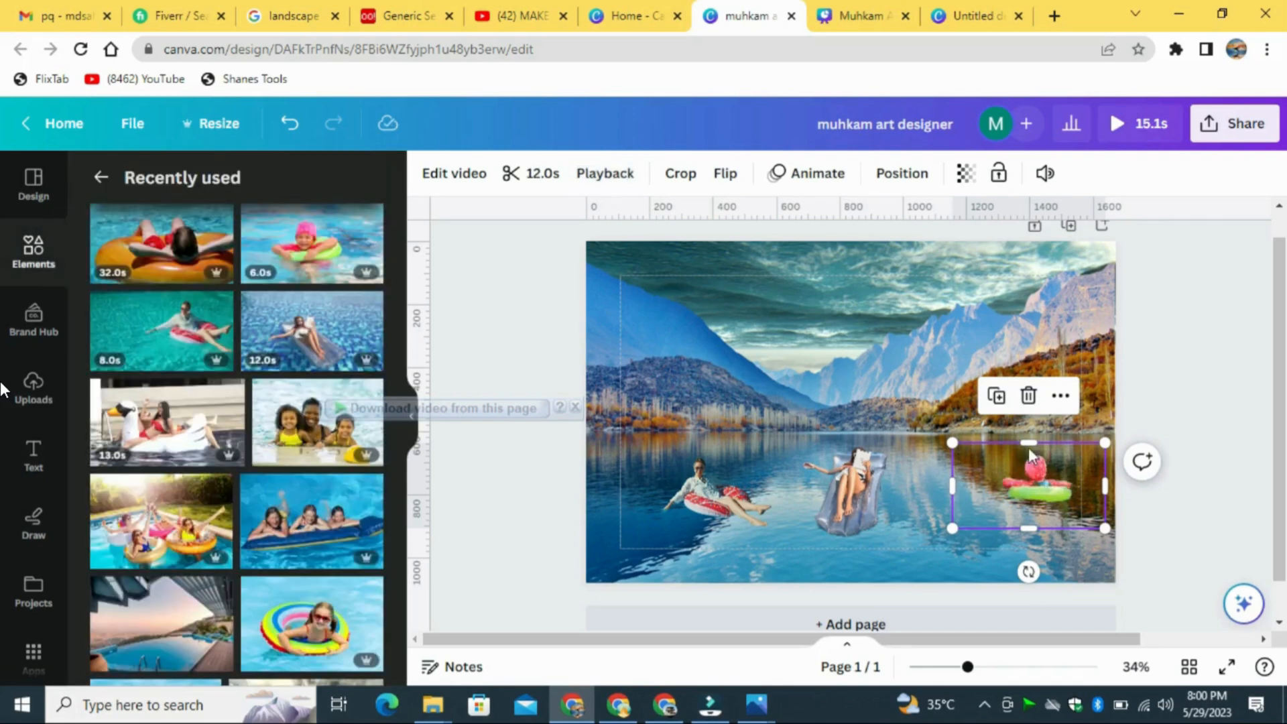
click(1183, 342)
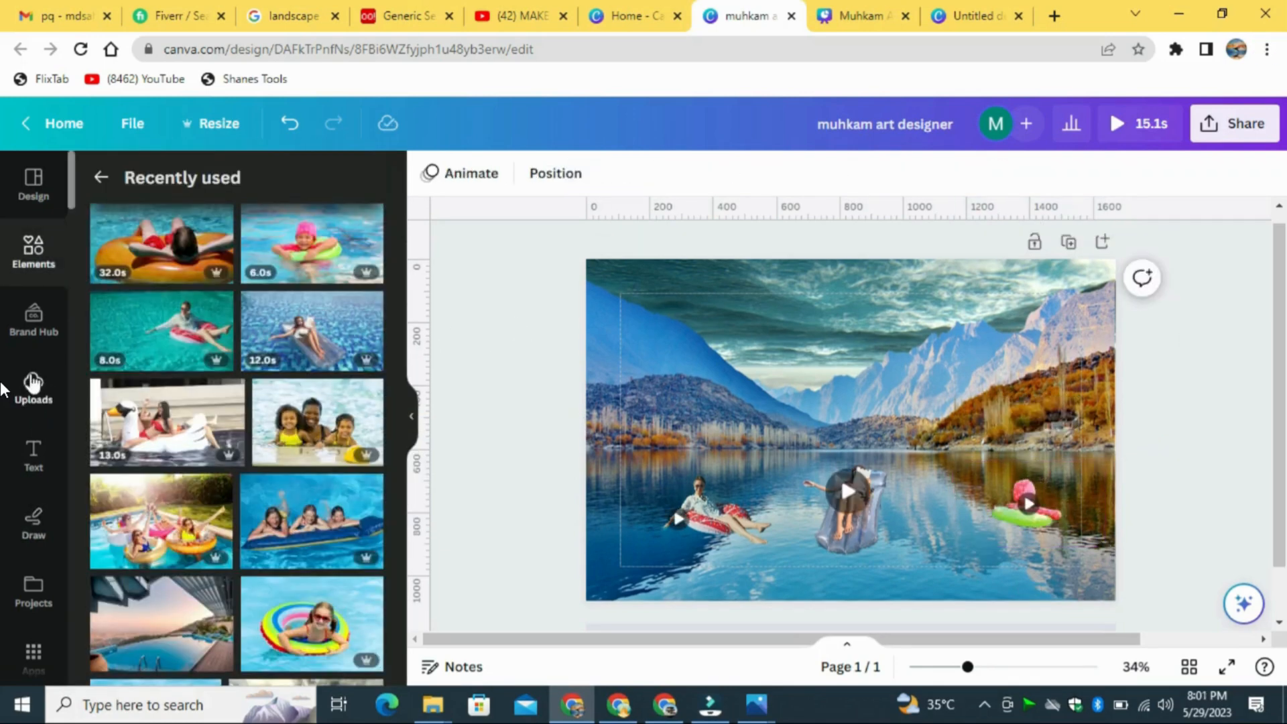
Add the uploaded audio track "Behind My Back - RAGE.mp3" to the design.
click(33, 385)
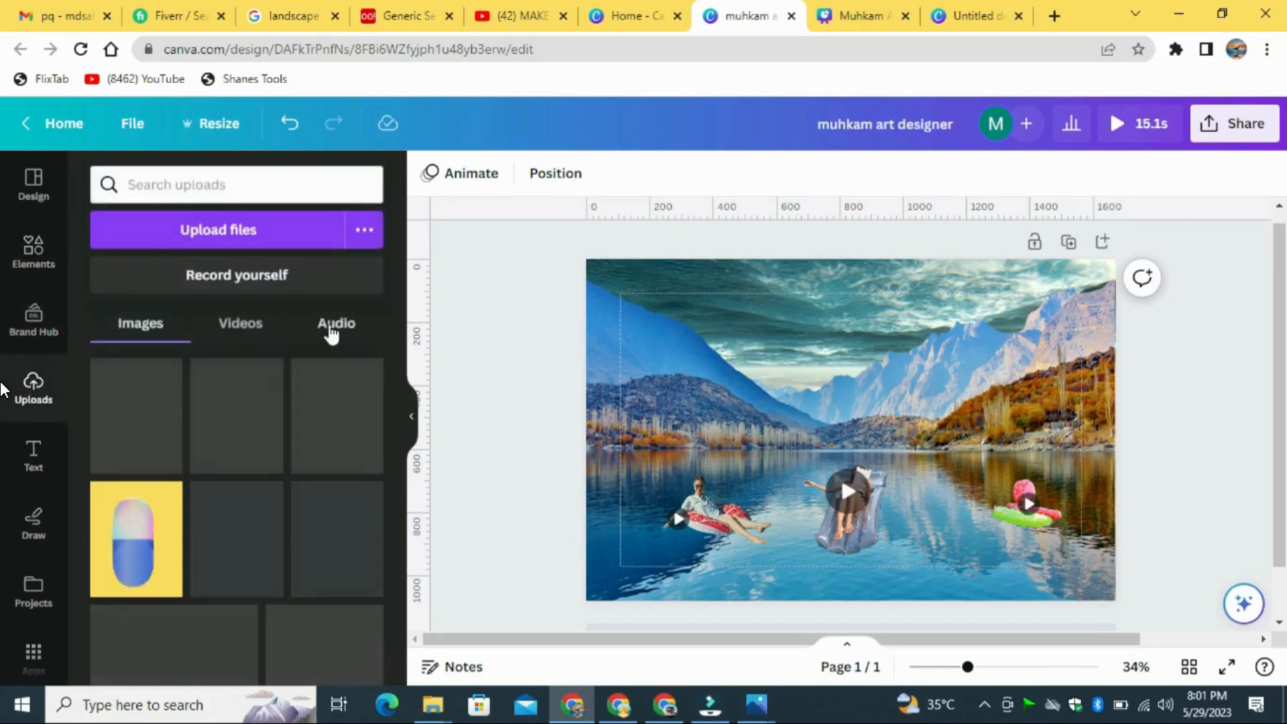
click(331, 333)
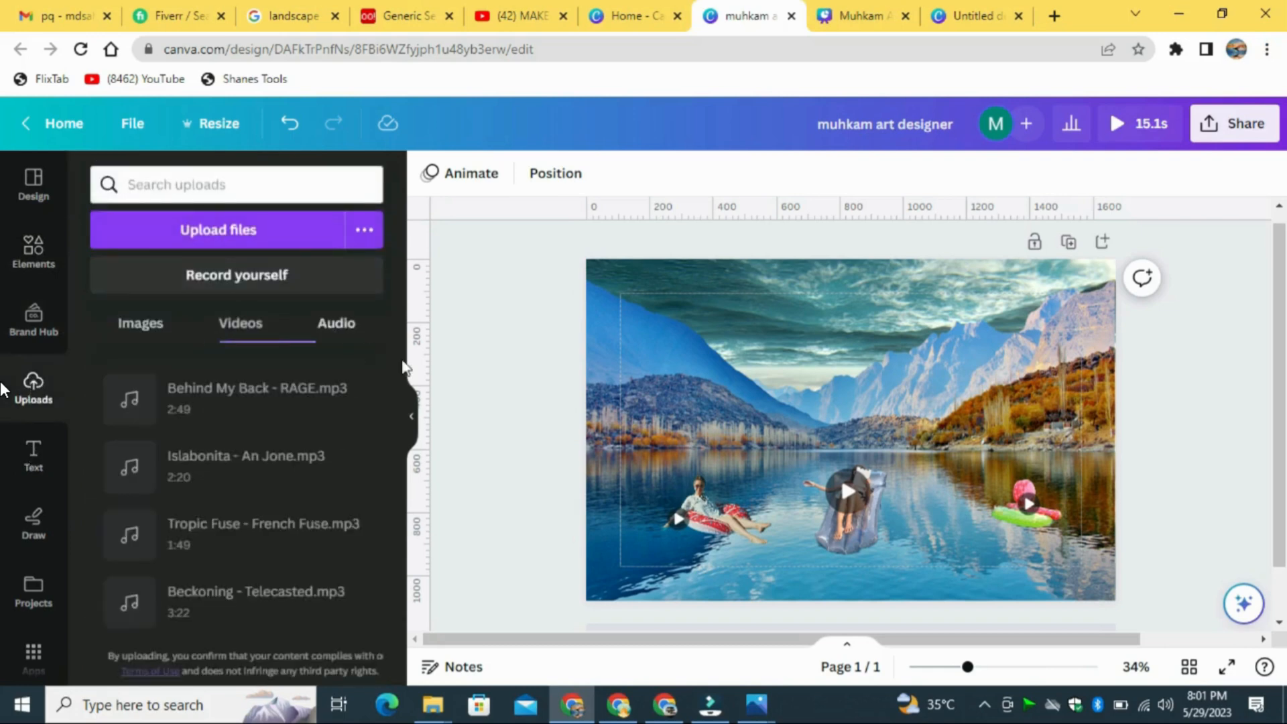
click(215, 401)
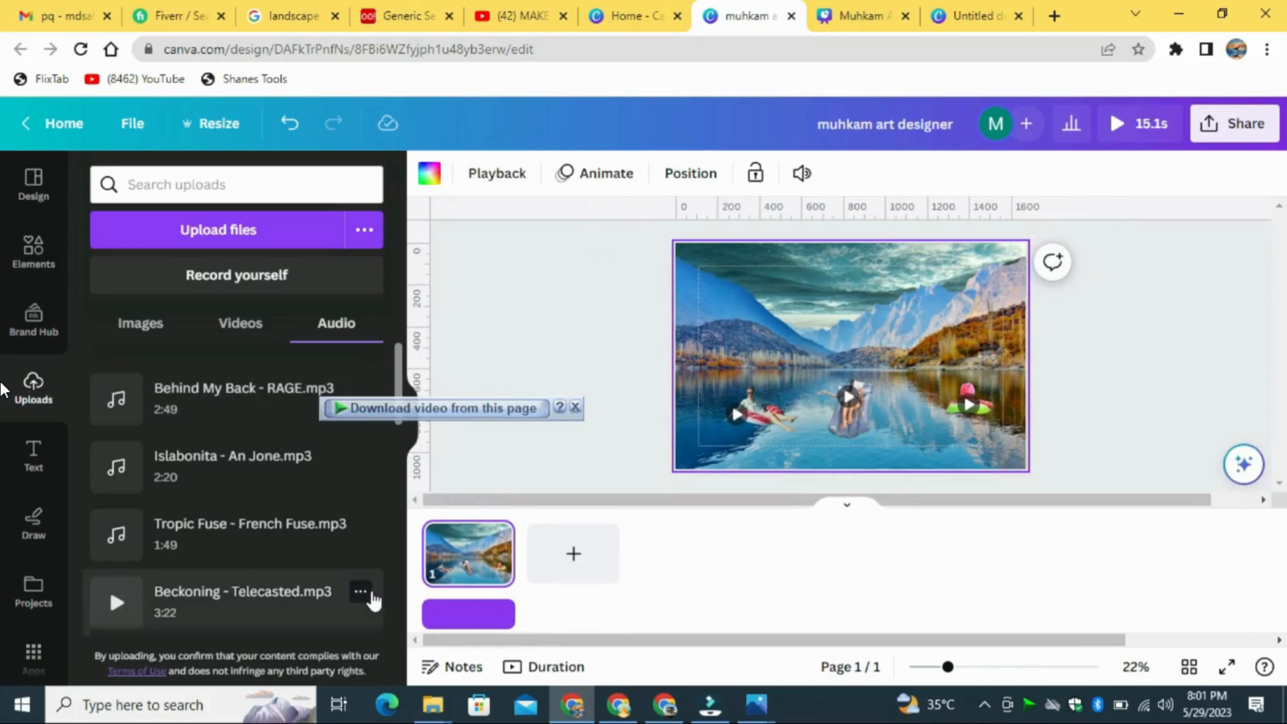